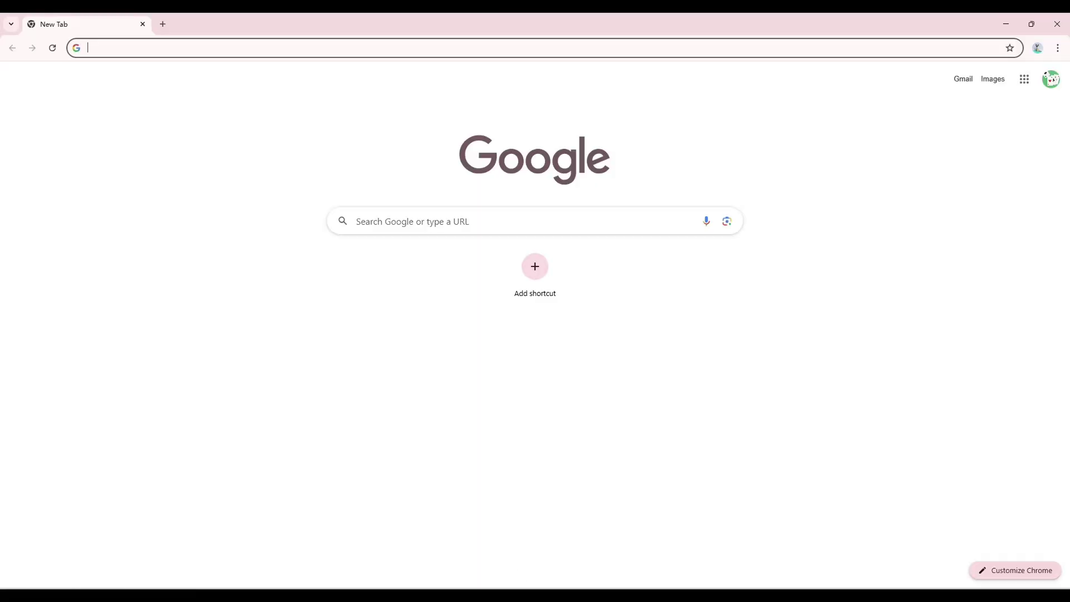
Load morelogin.com, submit the free account sign-up form, and start the MoreLogin installer download
key(Return)
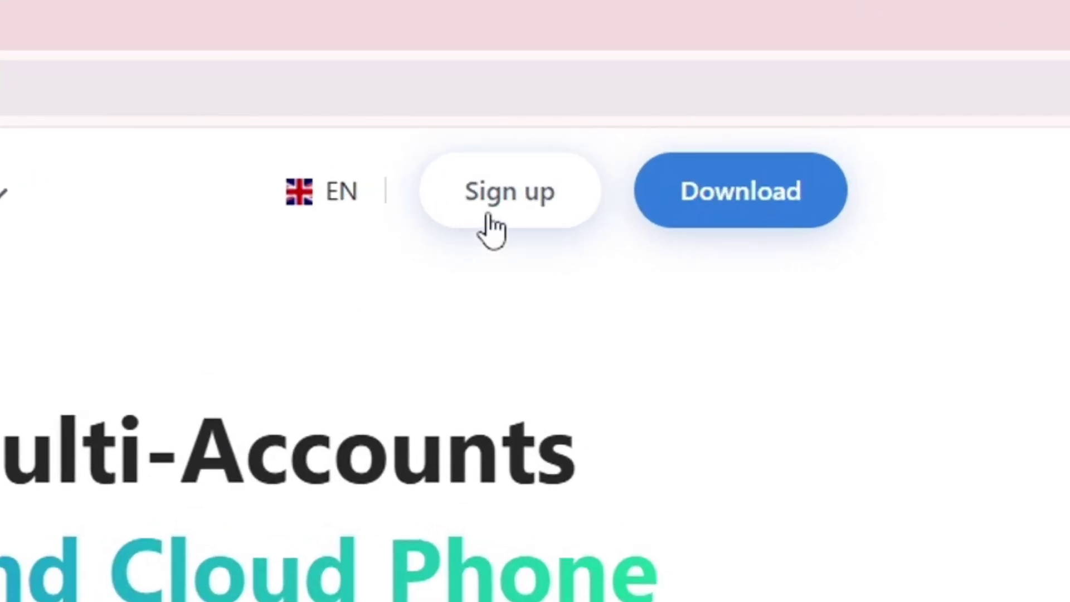
click(493, 209)
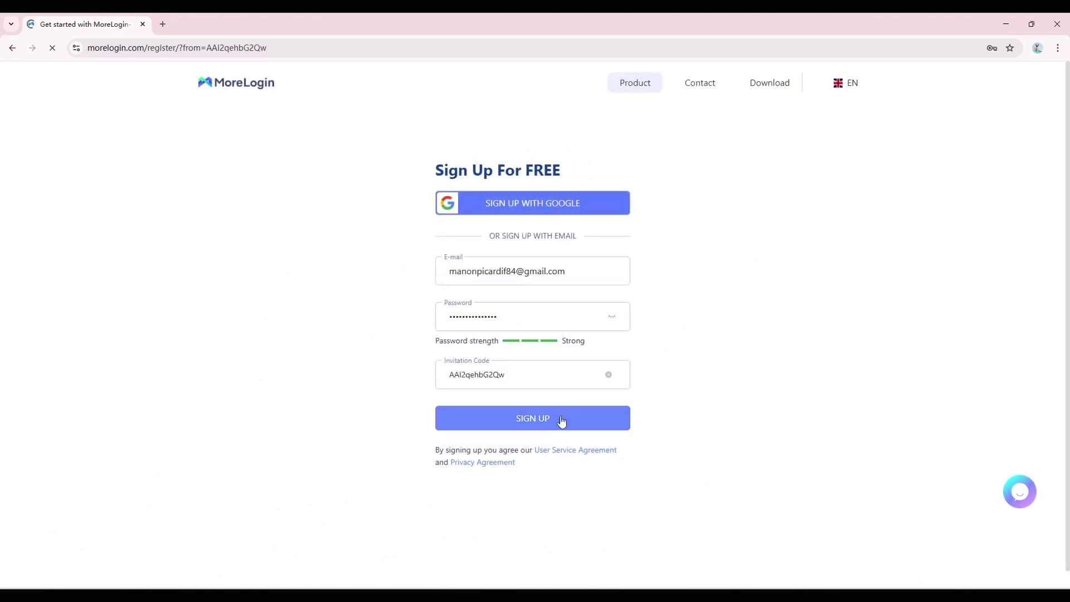
click(561, 420)
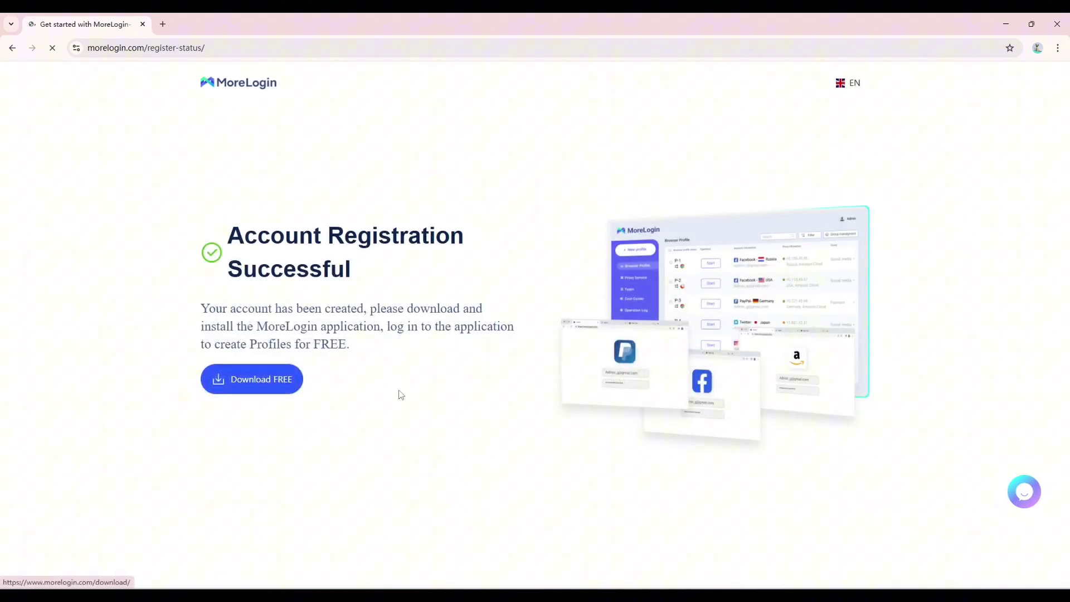
click(288, 381)
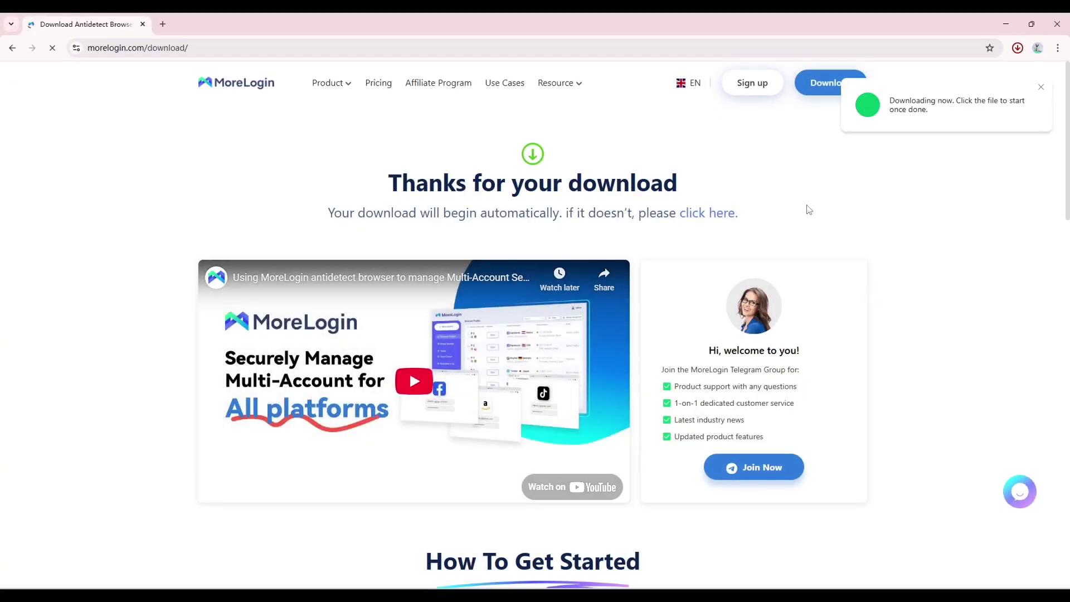
Run the downloaded installer with one-click installation and launch MoreLogin via Experience now
click(945, 72)
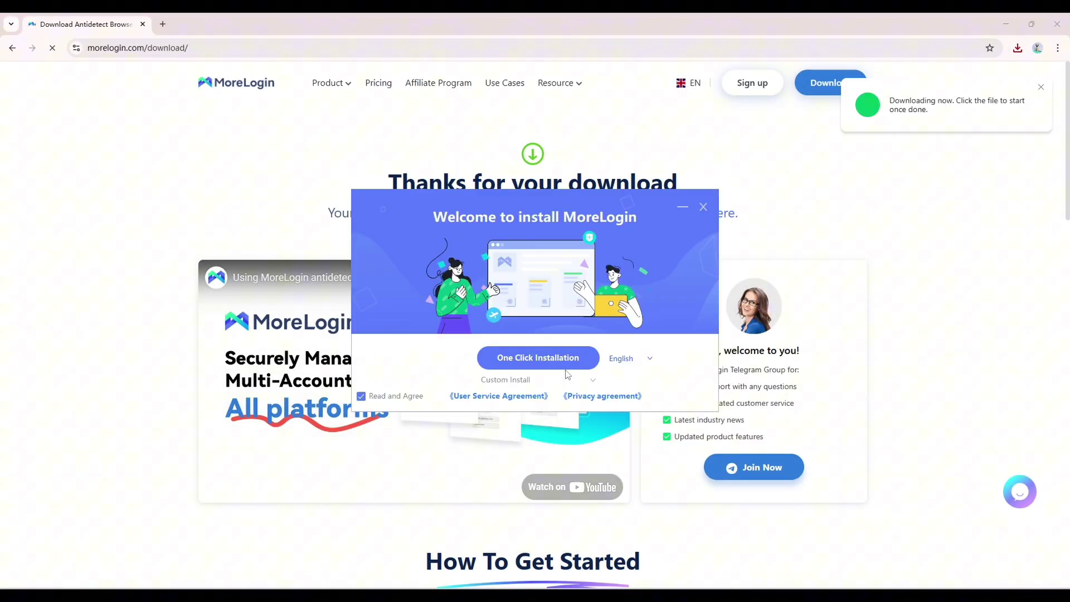
click(537, 358)
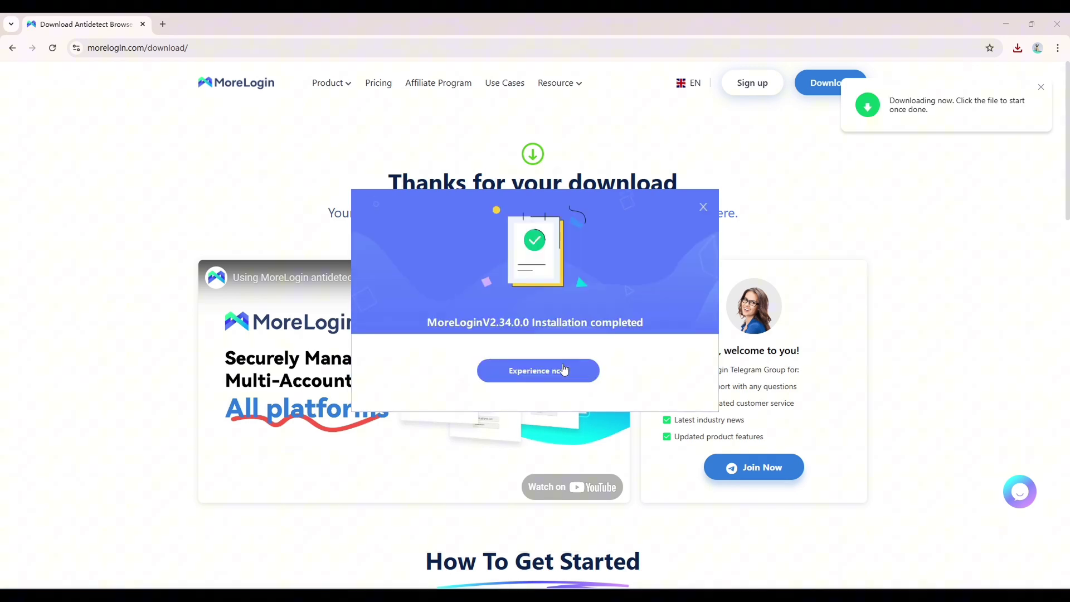
click(564, 364)
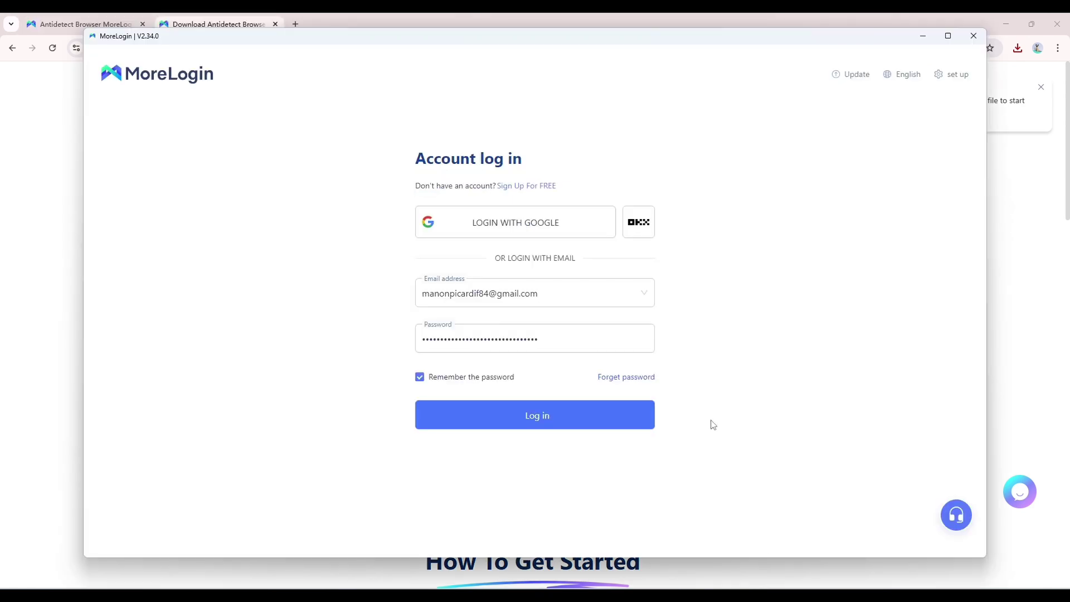
Log in with the saved email and password to reach the Profile dashboard
click(612, 419)
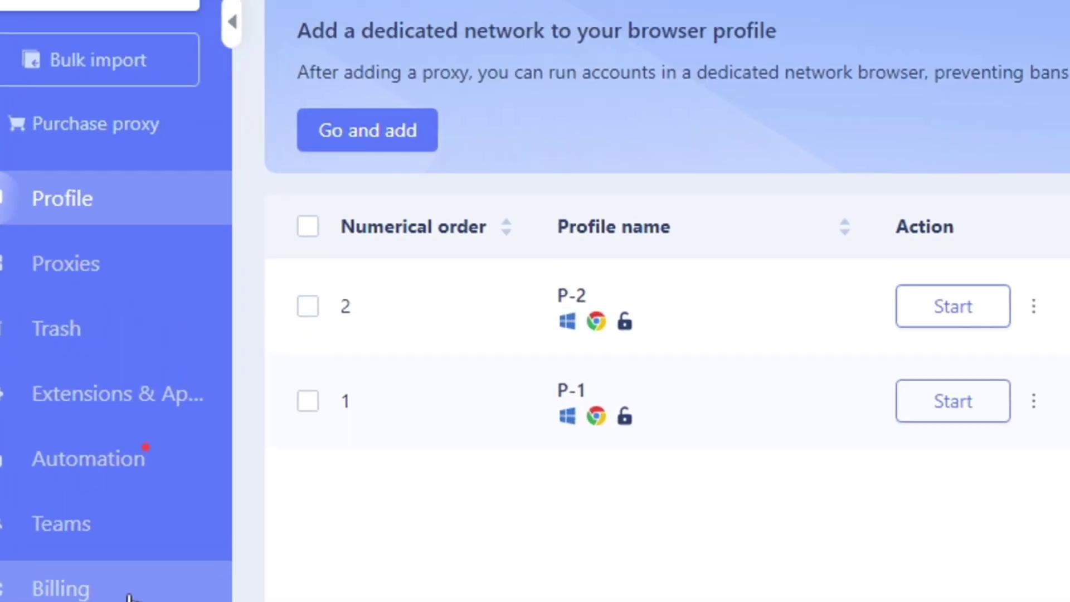
View the Billing overview, check the 180-day renewal price, and close the Renew Package dialog without paying
click(198, 389)
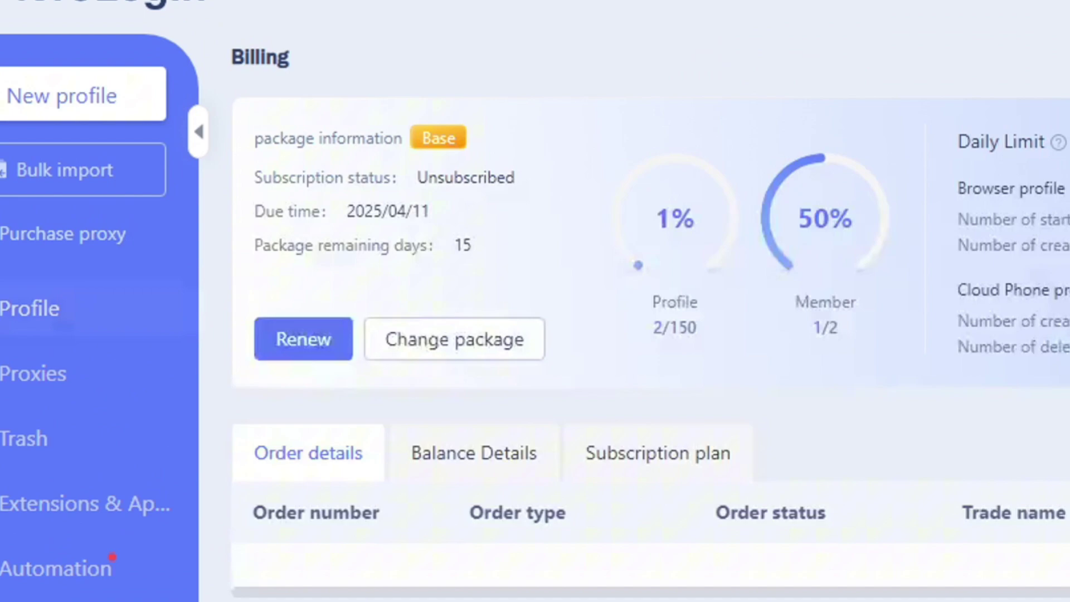
click(304, 339)
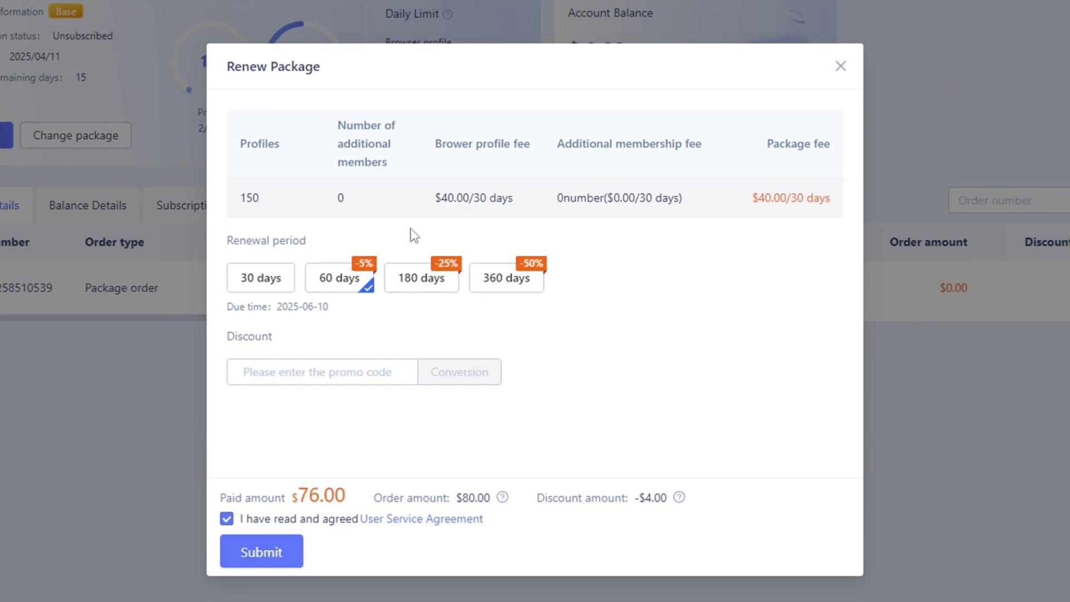
click(422, 278)
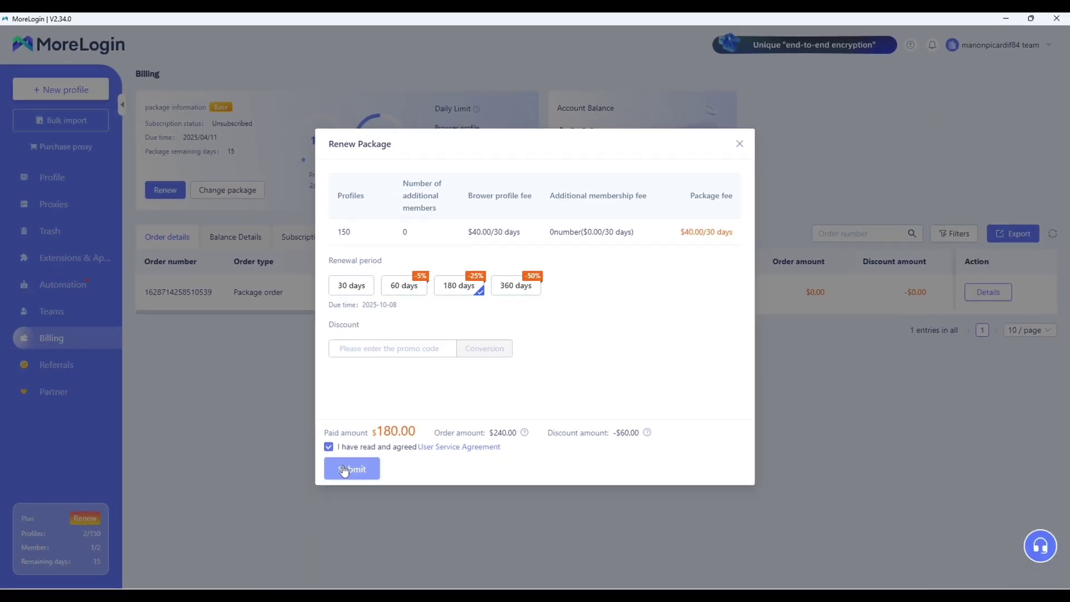
click(740, 149)
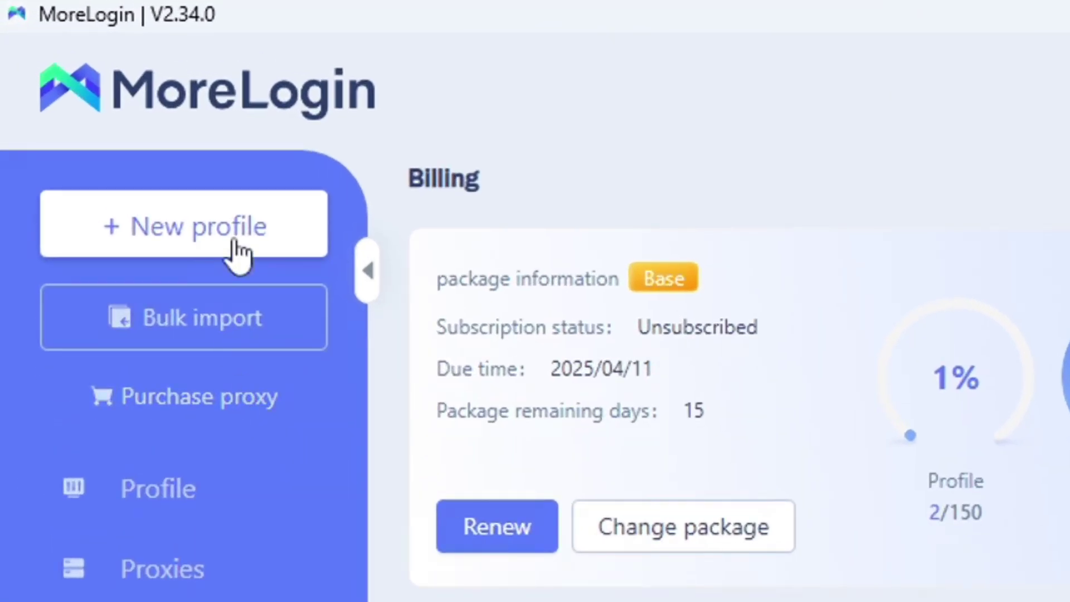
Start new profile P-4 and preview the available Chrome and Firefox browser versions
click(240, 250)
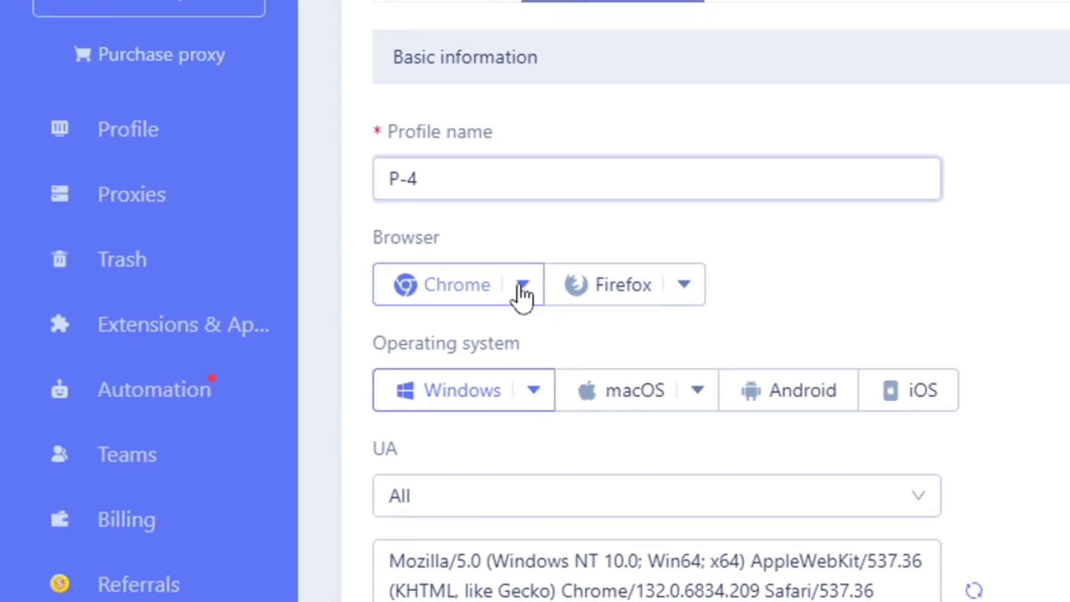
click(522, 288)
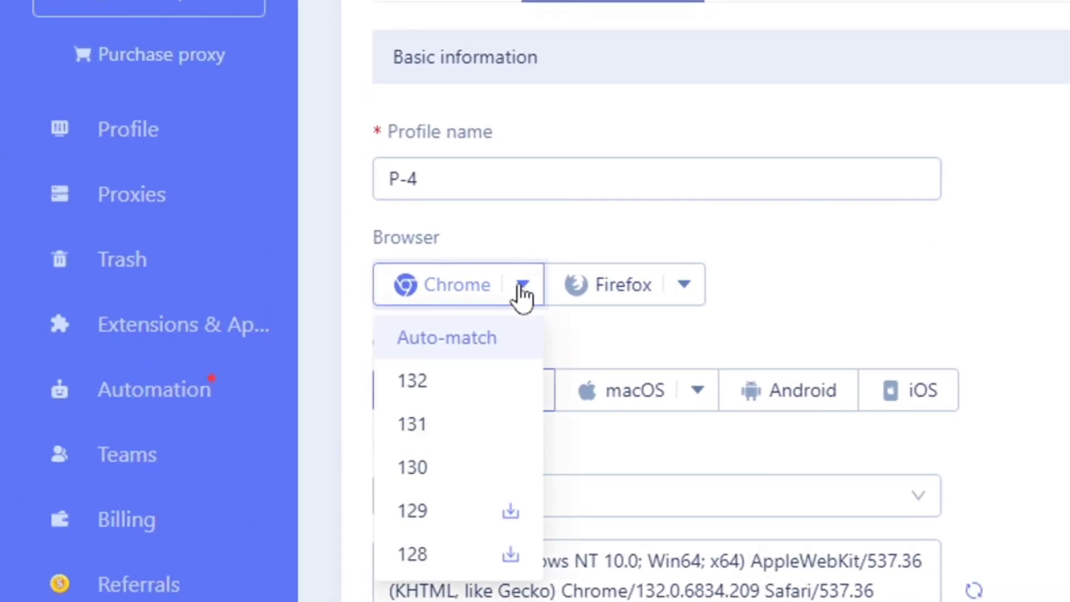
click(688, 285)
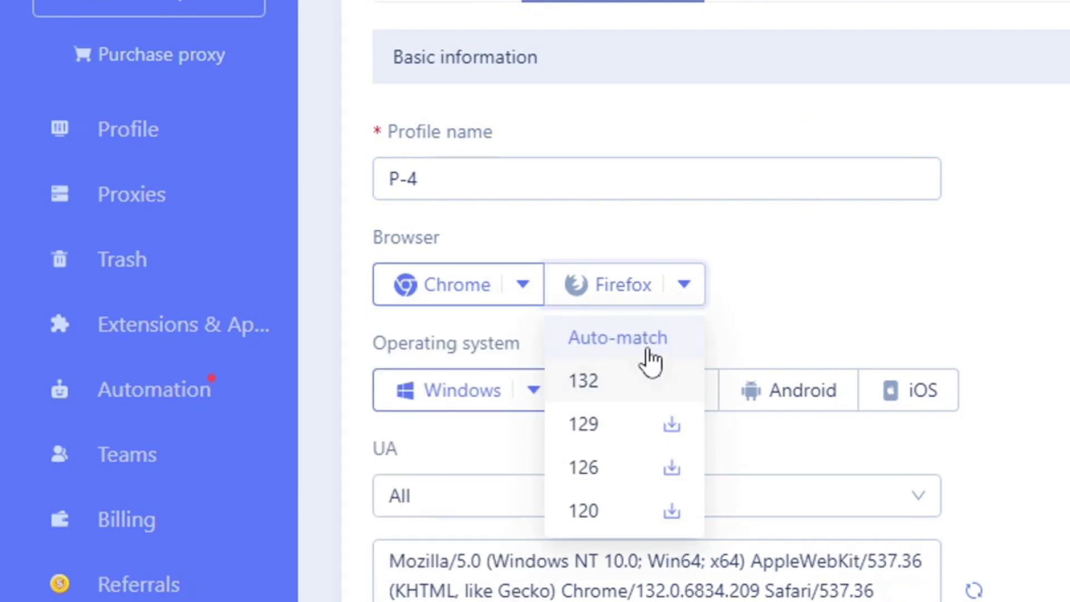
click(688, 285)
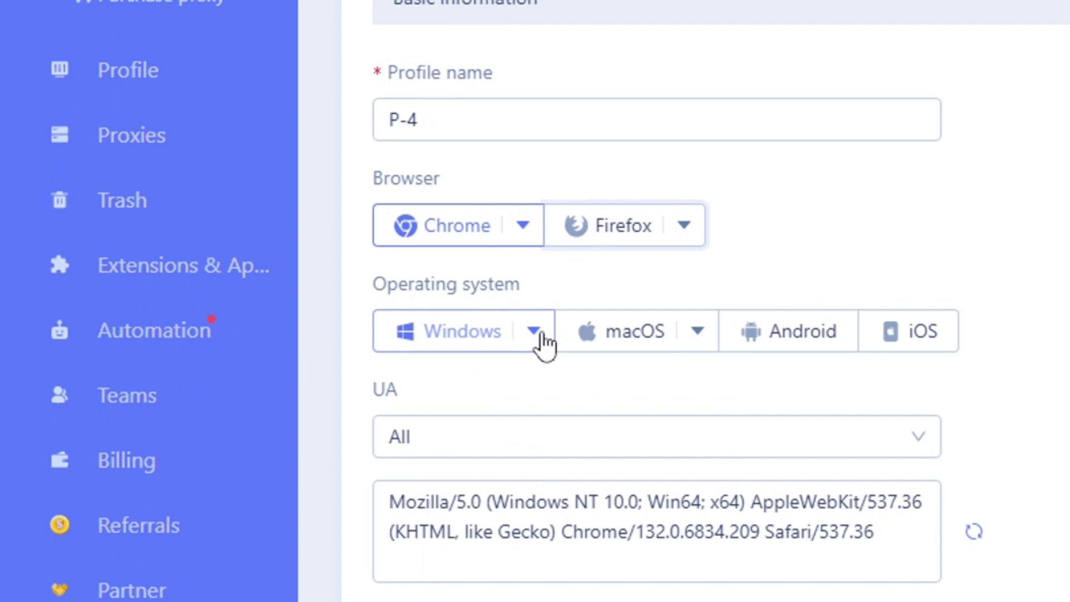
Try Windows, macOS, Android and iOS as the profile system, then keep Windows with Chrome
click(542, 334)
click(544, 328)
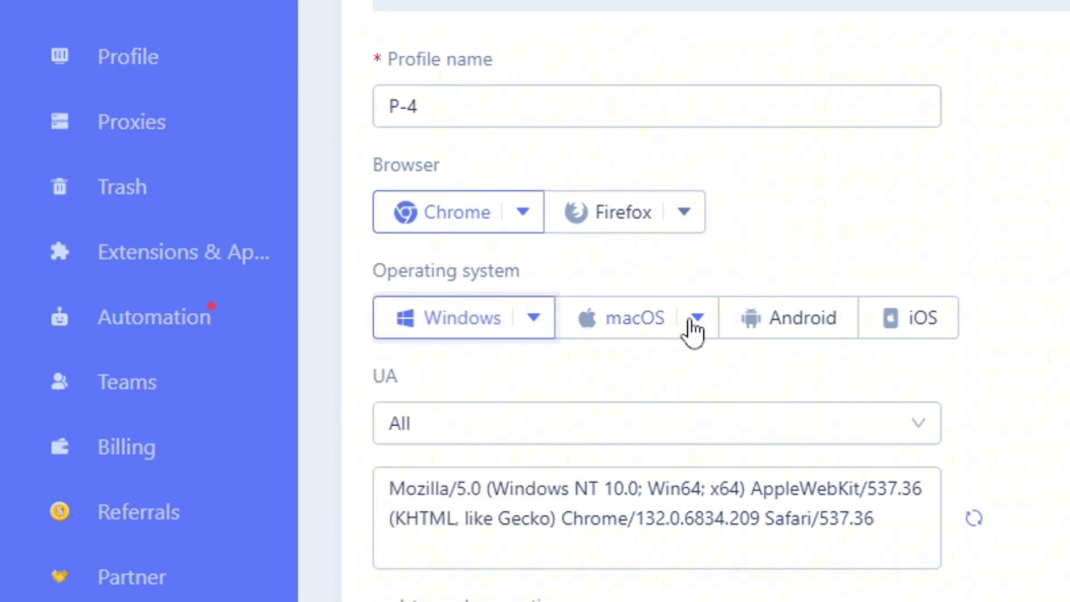
click(694, 322)
click(694, 328)
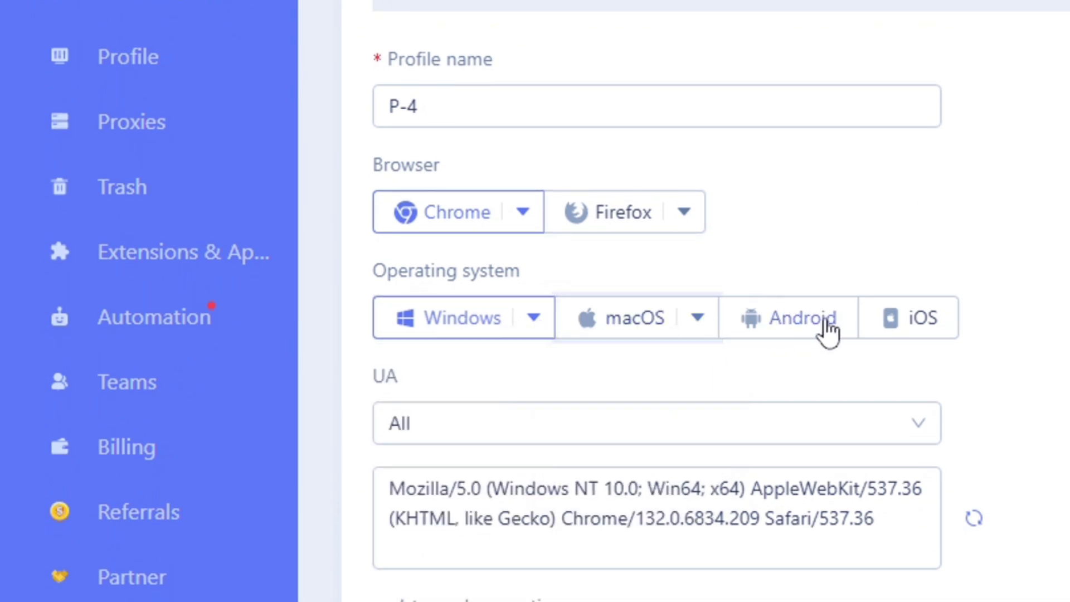
click(824, 322)
click(916, 322)
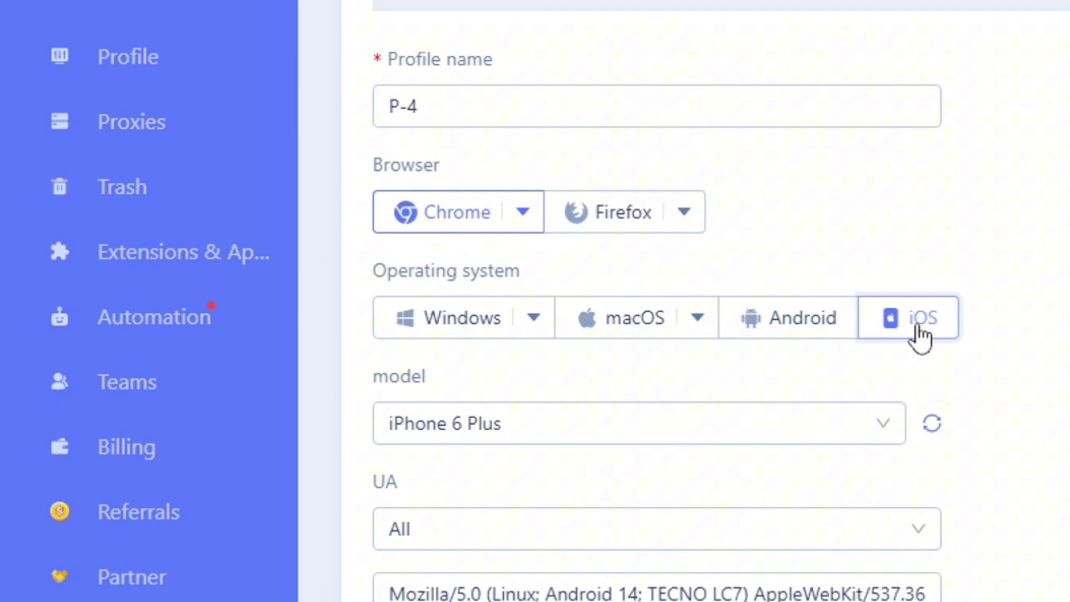
click(484, 327)
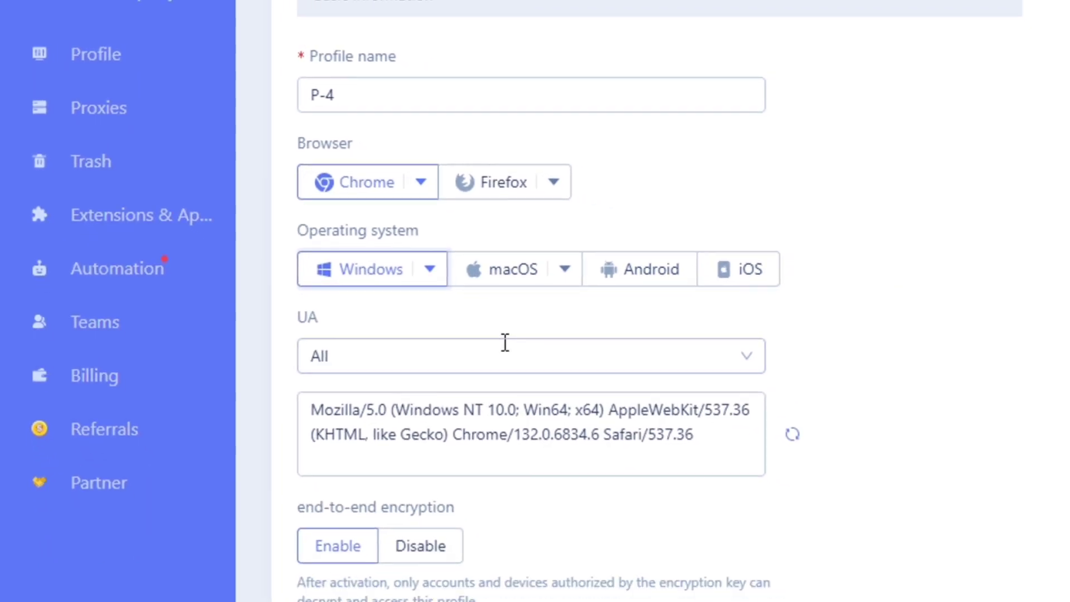
scroll(505, 343, down, 2)
scroll(505, 343, down, 2)
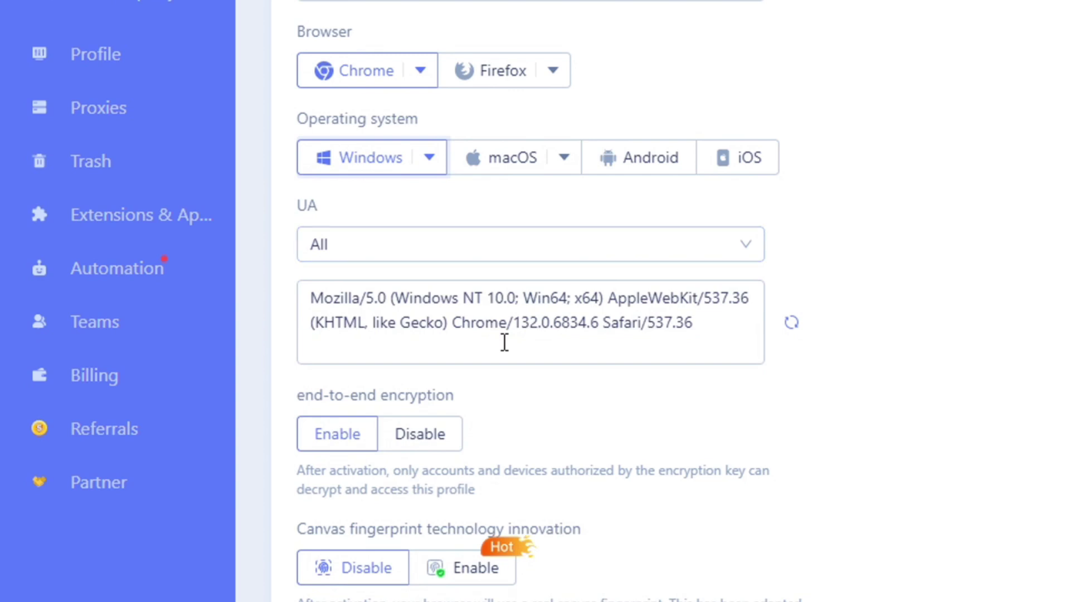
scroll(505, 343, down, 2)
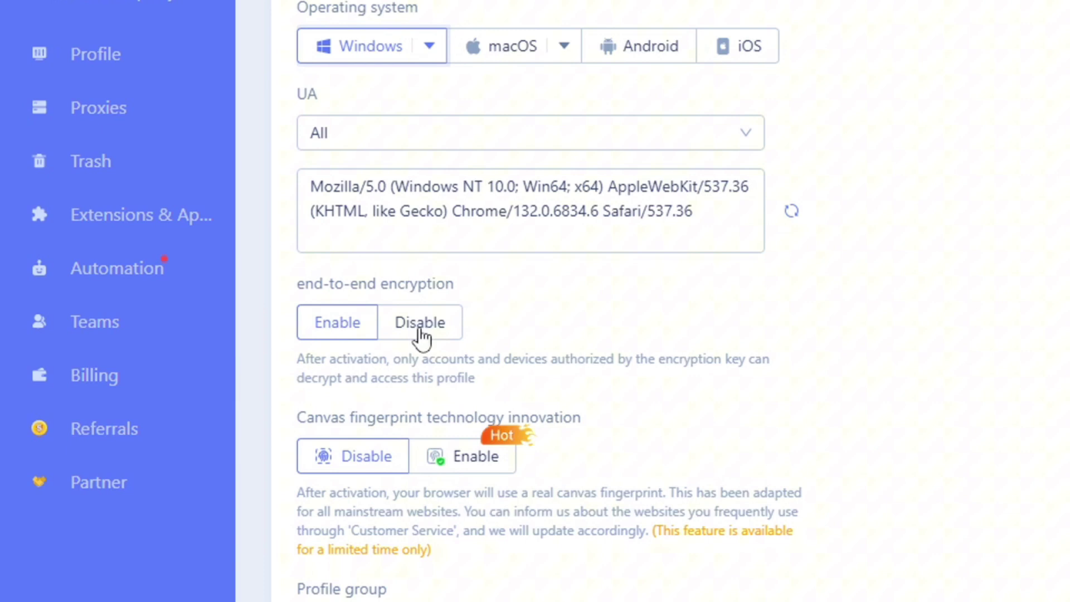
Enable the real canvas fingerprint while keeping end-to-end encryption on, checking profile group and note fields
click(360, 323)
scroll(589, 387, down, 3)
scroll(590, 387, down, 2)
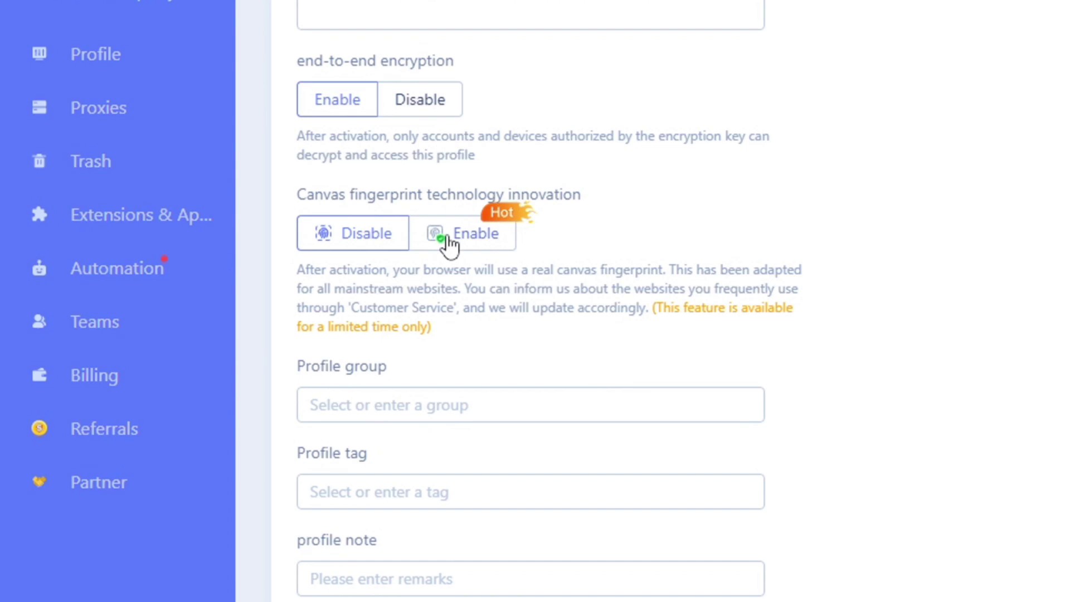
click(444, 244)
scroll(501, 354, down, 1)
click(503, 354)
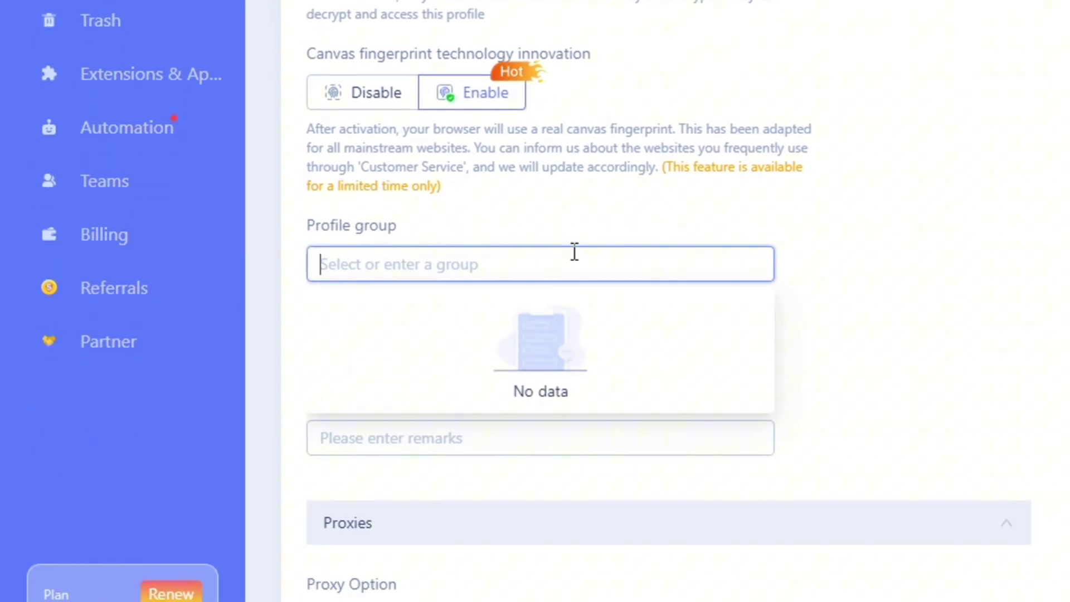
scroll(574, 252, down, 3)
click(567, 233)
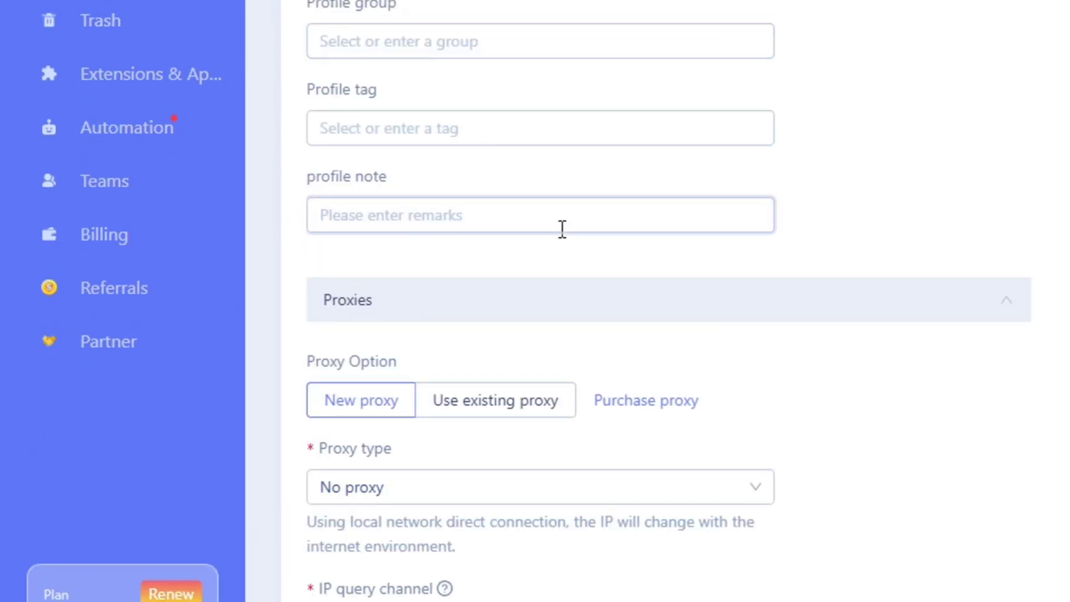
scroll(528, 176, down, 3)
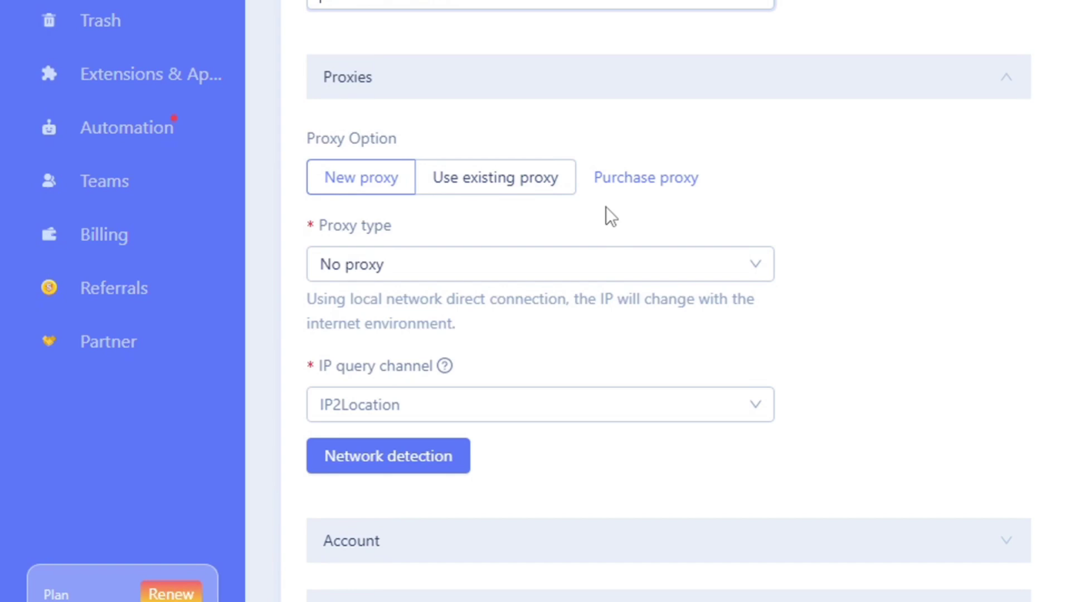
Set the P-4 proxy type to Socks5, ready for the server address
click(609, 261)
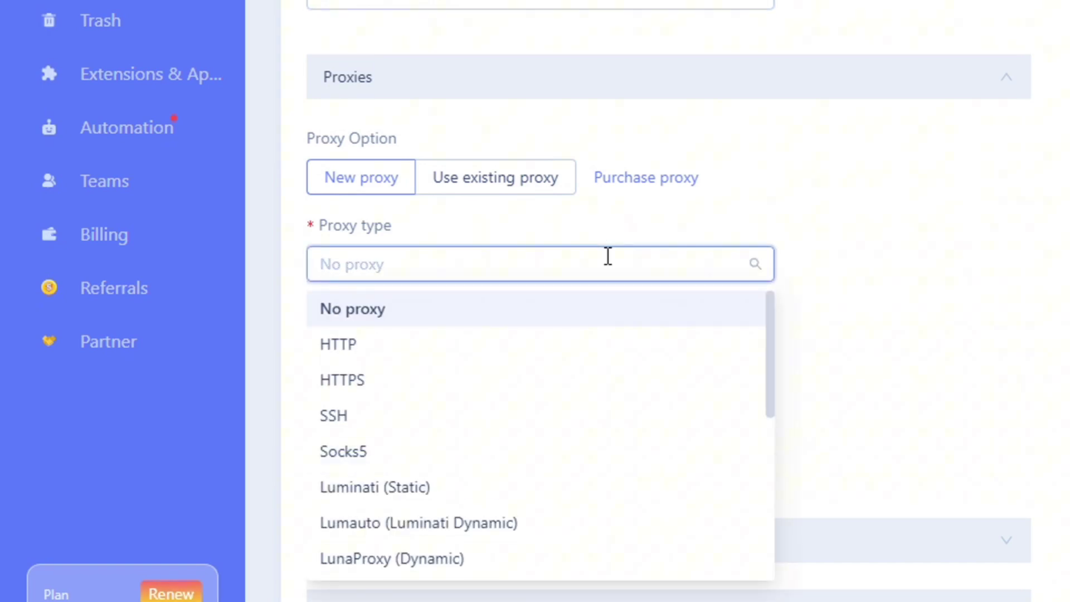
click(527, 451)
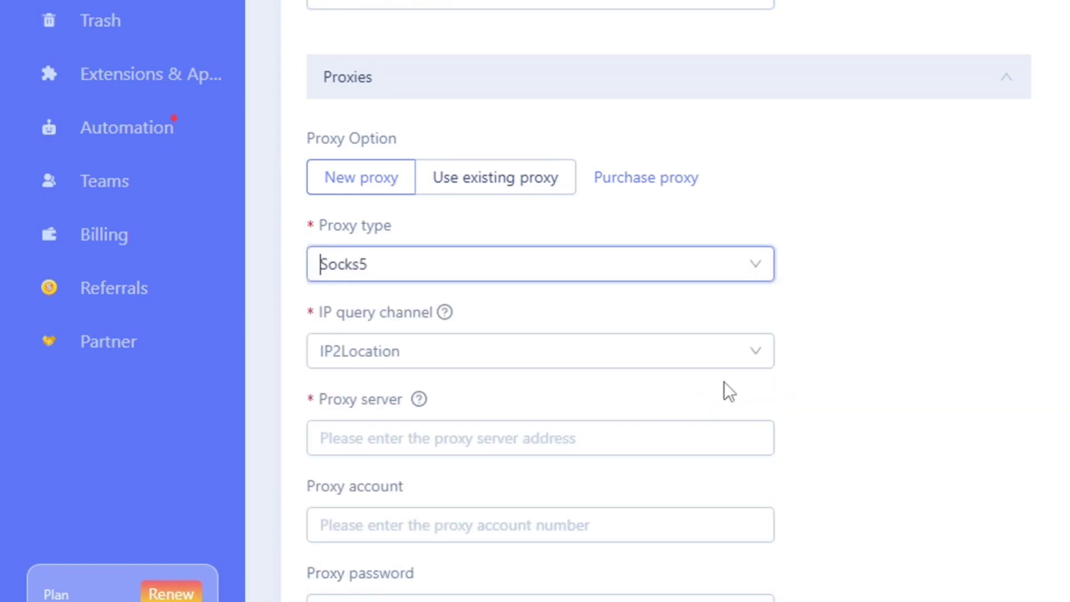
scroll(850, 358, down, 1)
click(485, 321)
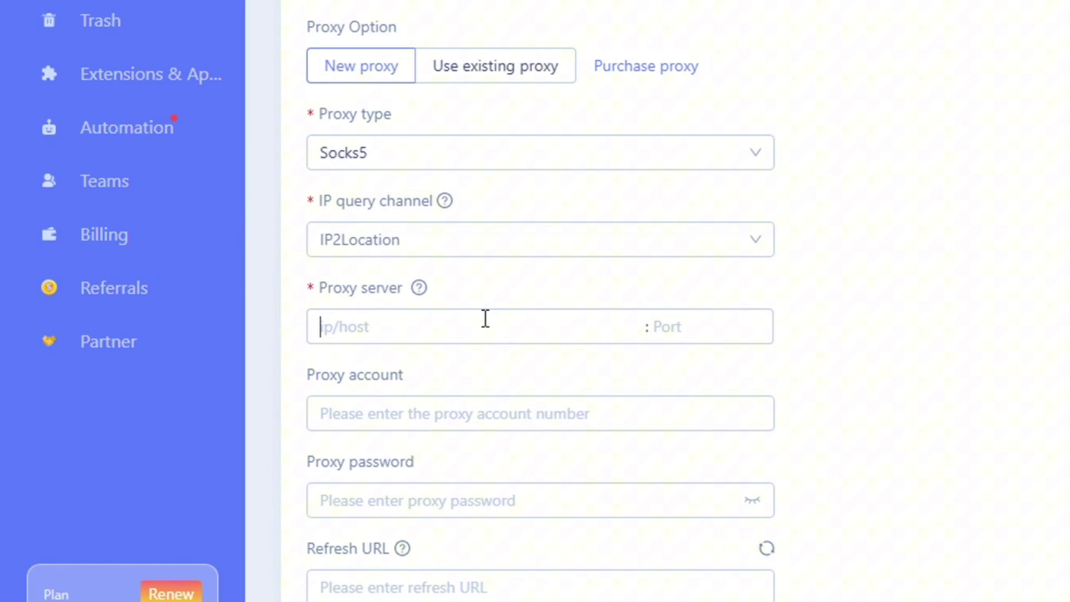
Paste the Socks5 proxy 38.154.227.167:5868 with account and password, and set the account platform to Google Gmail
key(ctrl+v)
scroll(622, 444, down, 2)
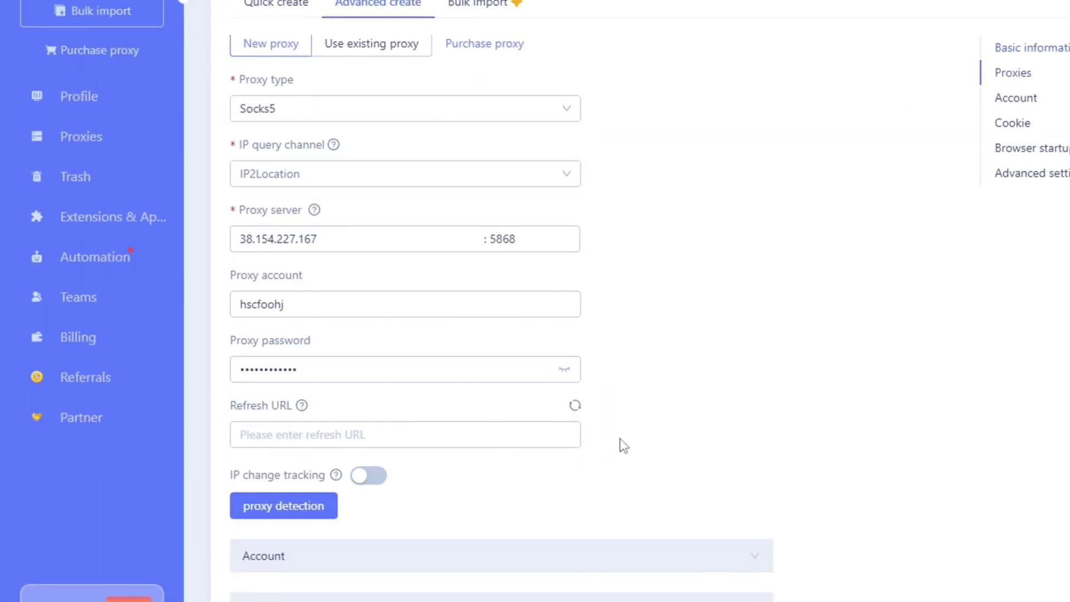
scroll(620, 439, down, 2)
click(581, 441)
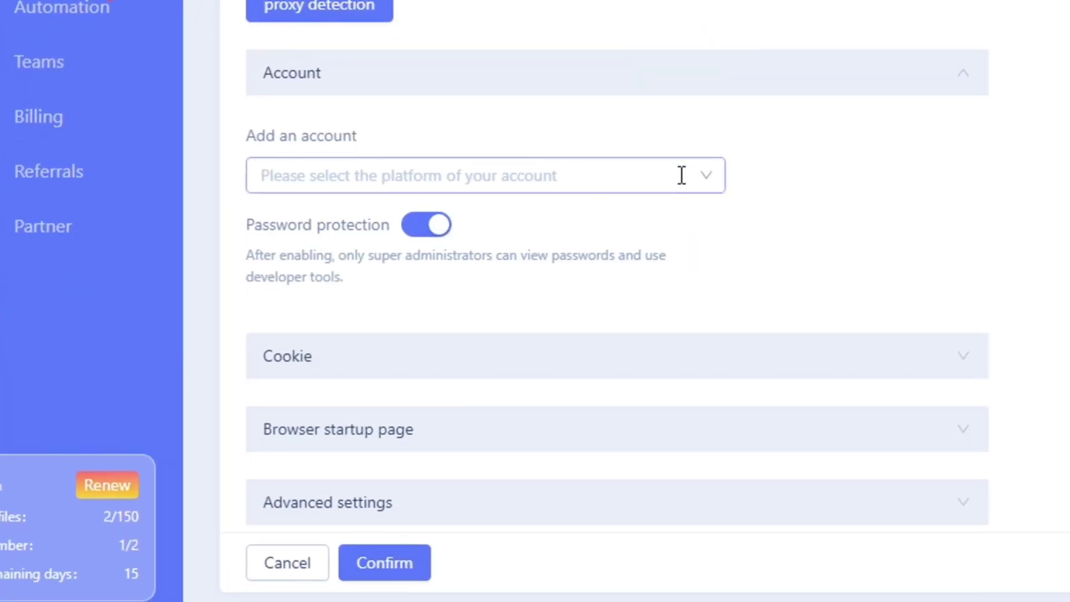
click(681, 176)
mouse_move(314, 294)
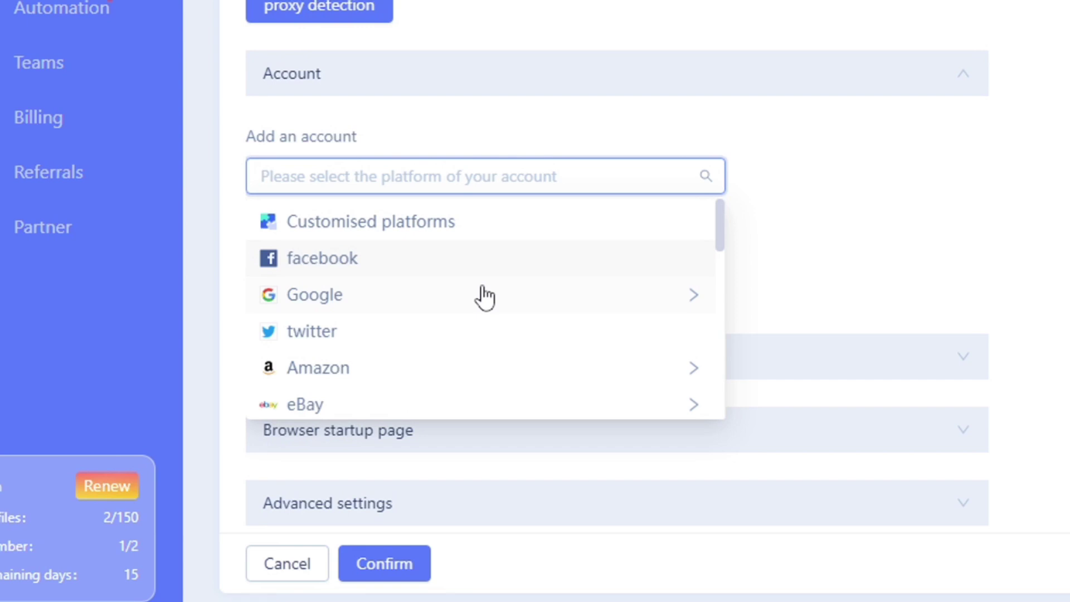
click(578, 258)
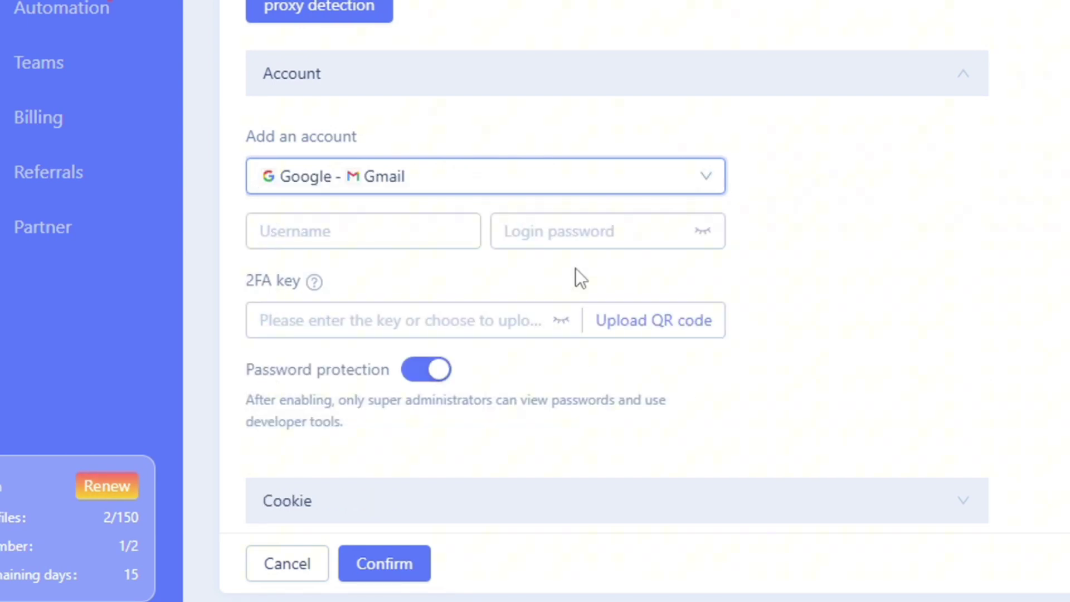
Review the username, password, 2FA and Cookie fields, then confirm to create profile P-4
click(430, 231)
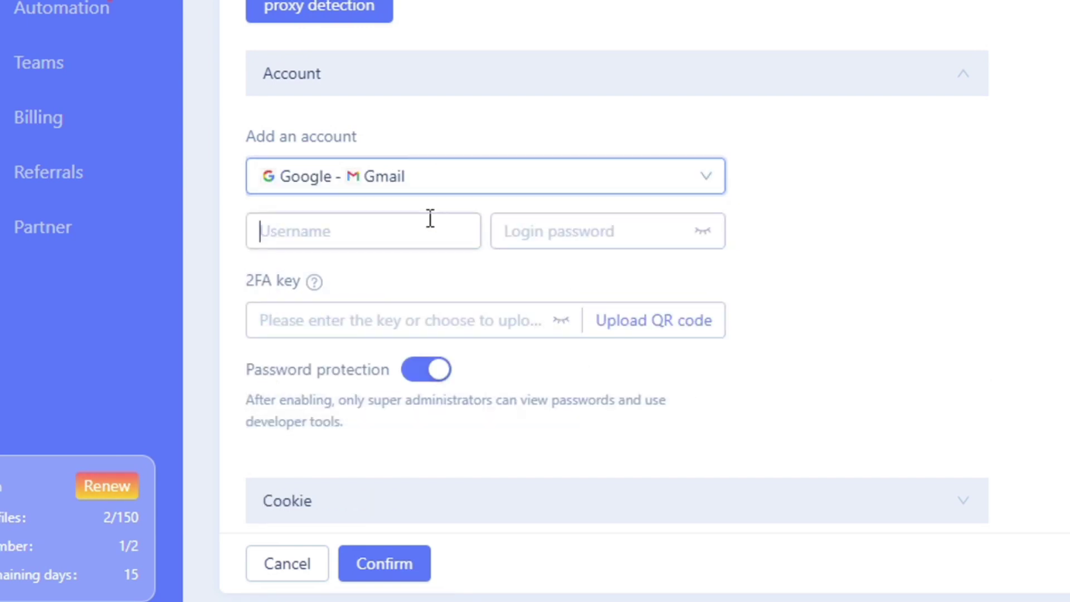
click(565, 231)
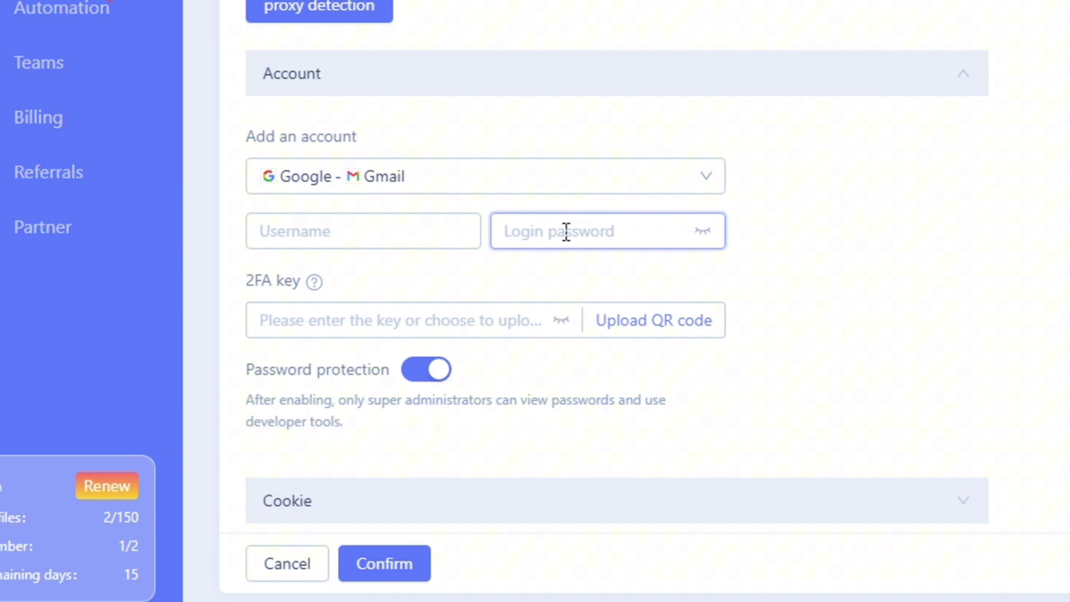
click(535, 320)
scroll(652, 330, down, 2)
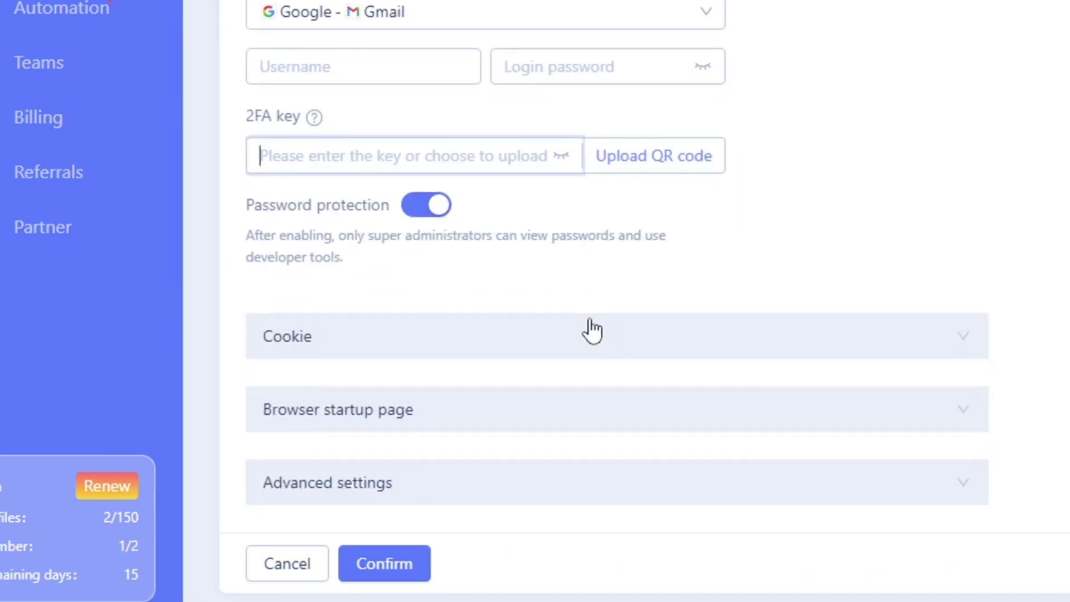
click(583, 335)
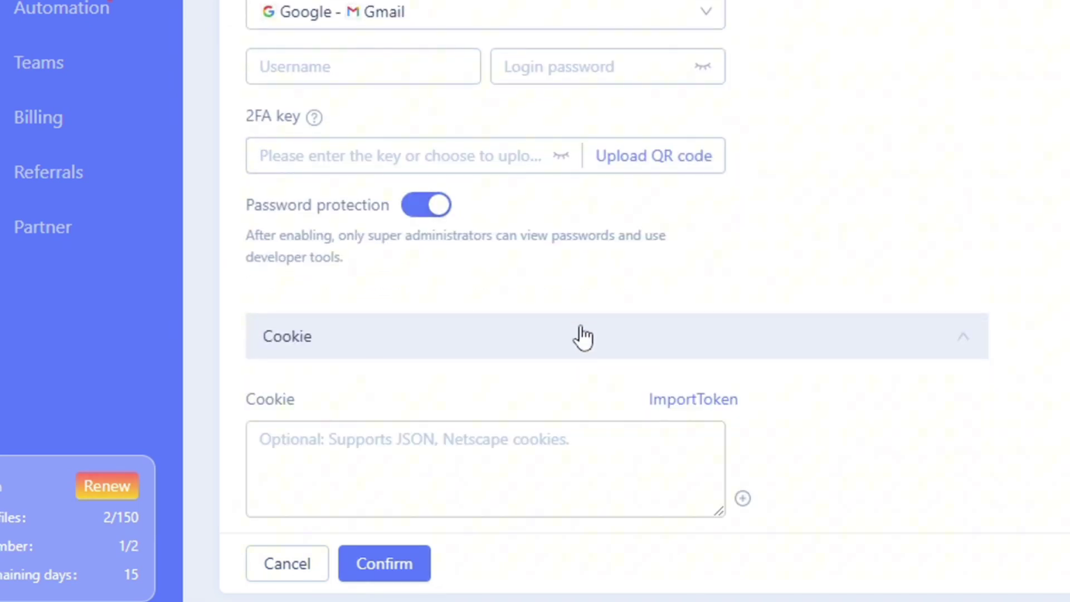
scroll(583, 336, down, 3)
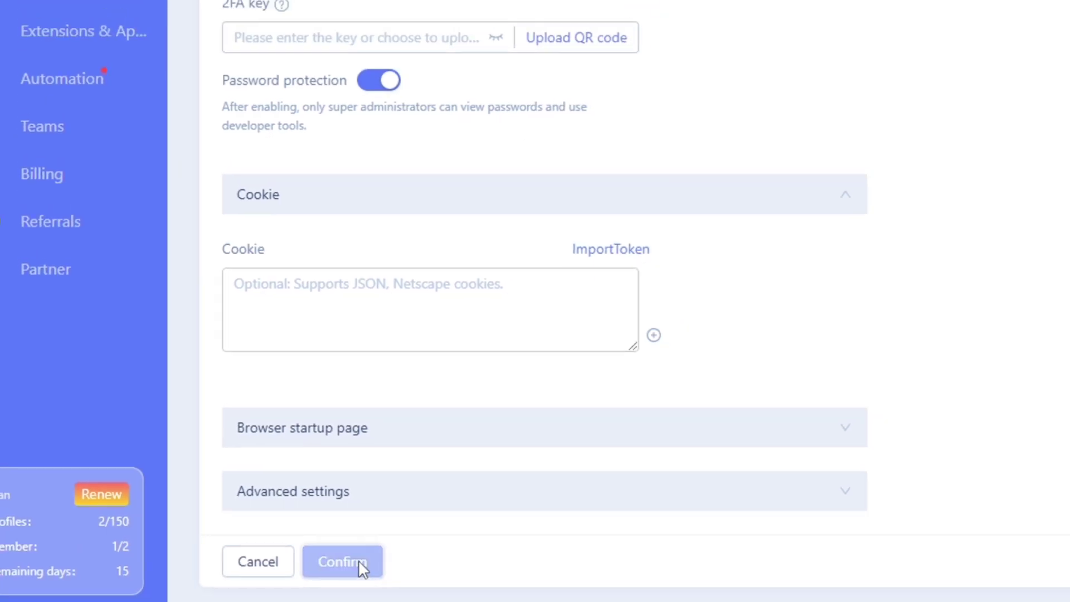
click(384, 564)
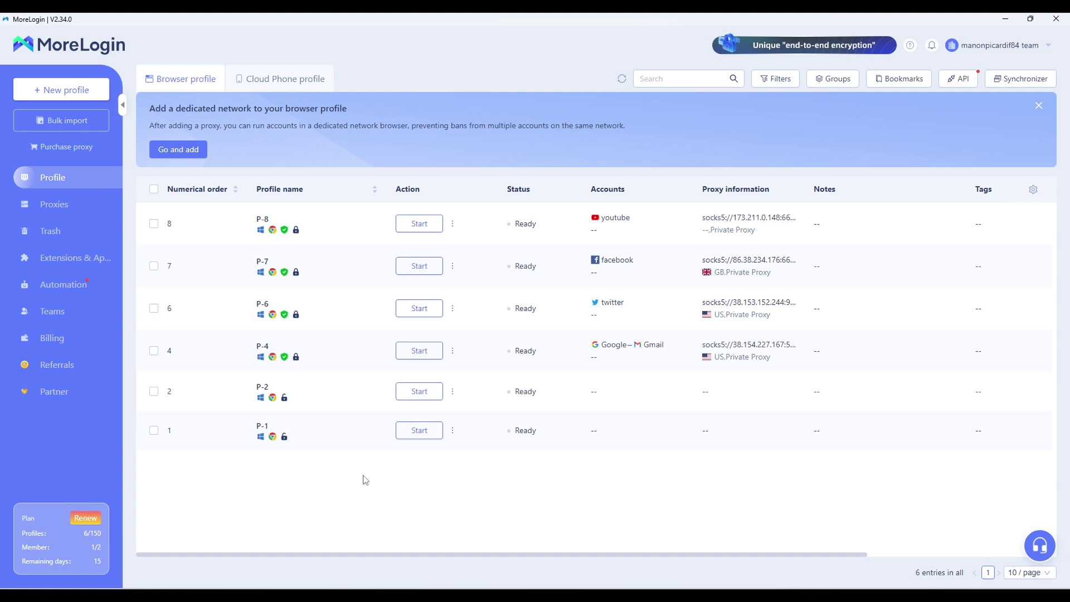
Start the browsers for profiles P-7, P-6 and P-4 from the profile list
click(419, 266)
click(419, 308)
click(419, 350)
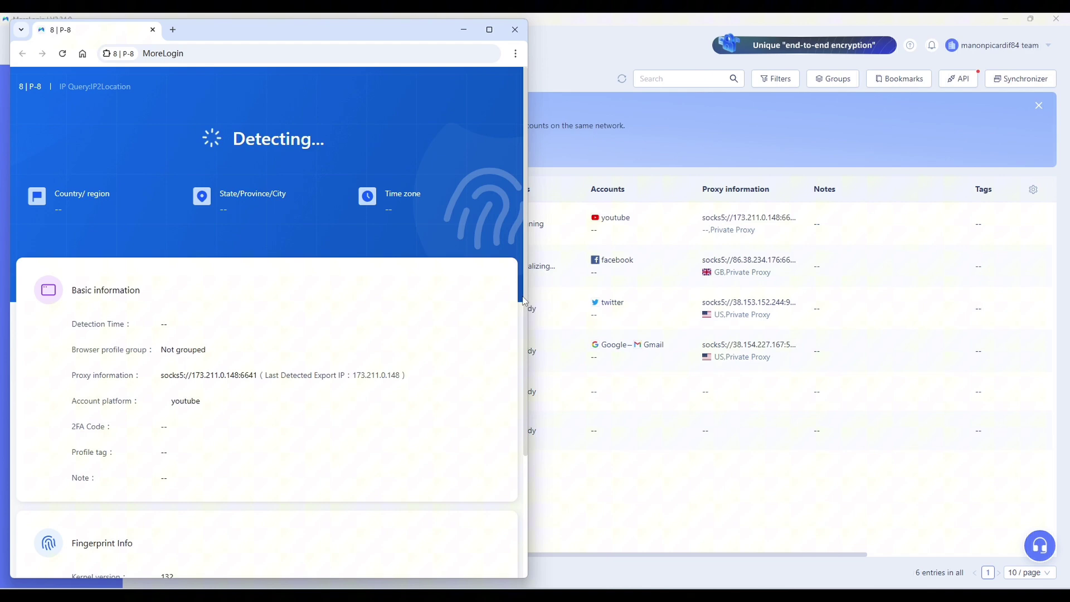
Arrange the P-8, P-7, P-6 and P-4 browsers side by side on their whoer.net pages, dismissing P-7's consent prompt
drag(546, 167, 833, 50)
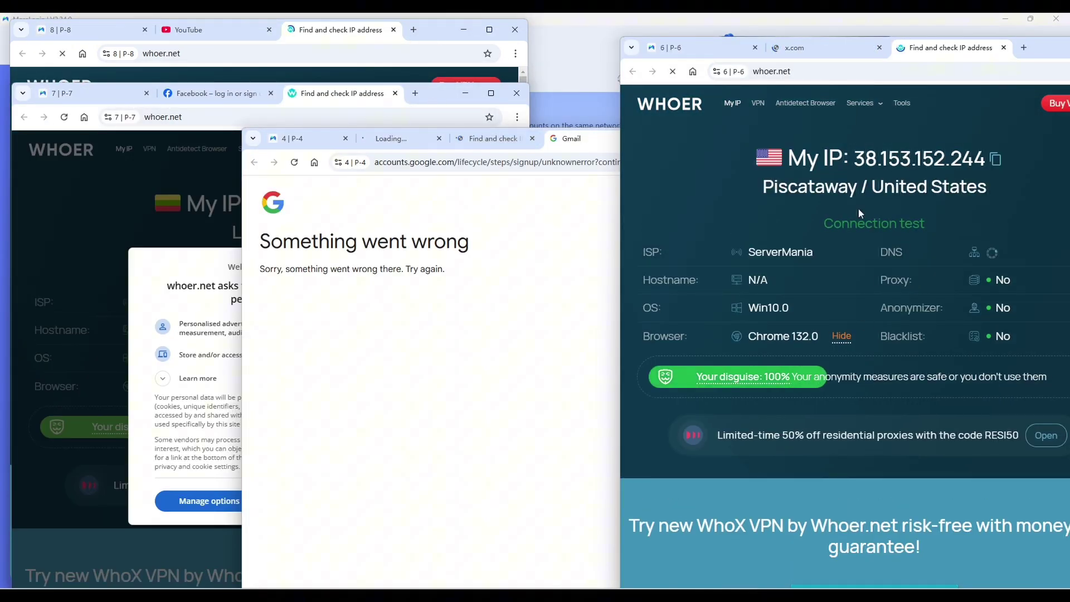
drag(962, 48, 757, 67)
drag(822, 67, 933, 67)
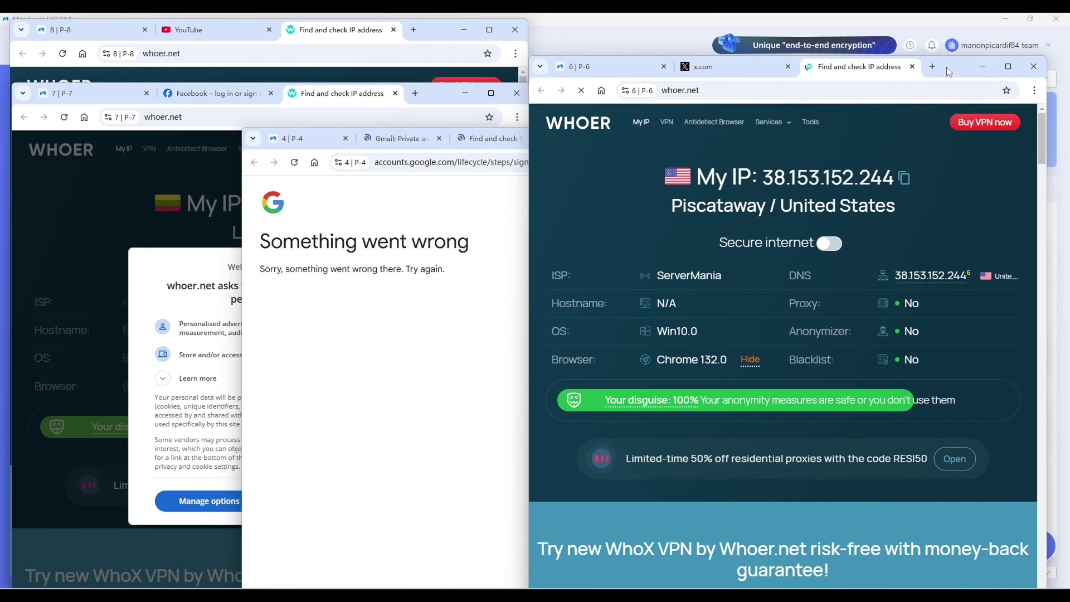
click(536, 159)
click(492, 137)
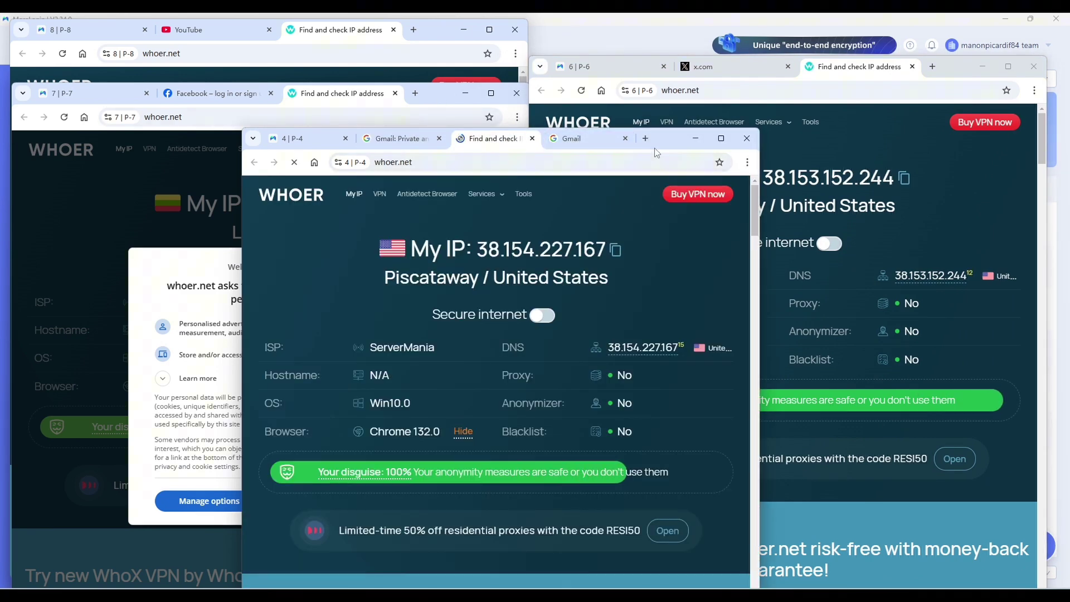
drag(665, 138, 947, 231)
click(333, 500)
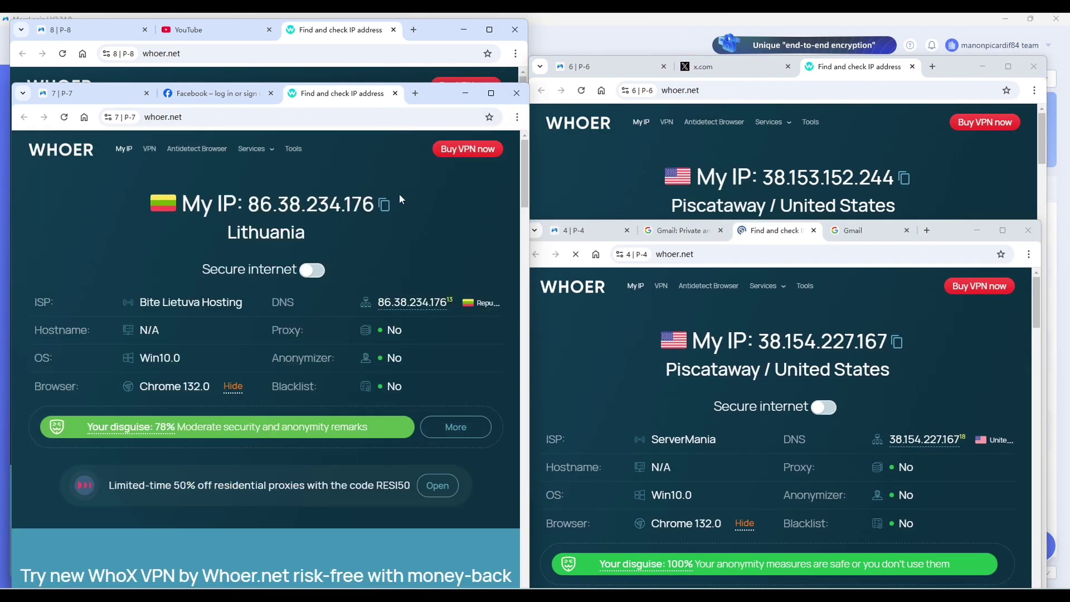
drag(433, 93, 489, 309)
mouse_move(427, 34)
mouse_down()
mouse_move(382, 144)
mouse_move(569, 125)
mouse_move(1, 335)
mouse_up()
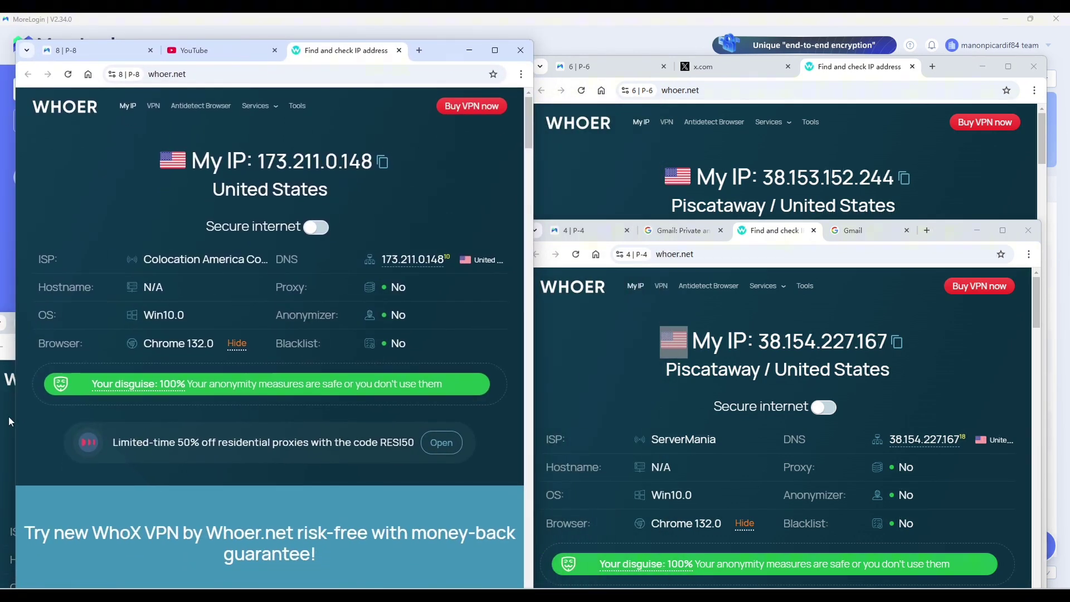
Highlight the distinct IP addresses shown on whoer.net for P-7, P-8, P-4 and P-6
click(8, 422)
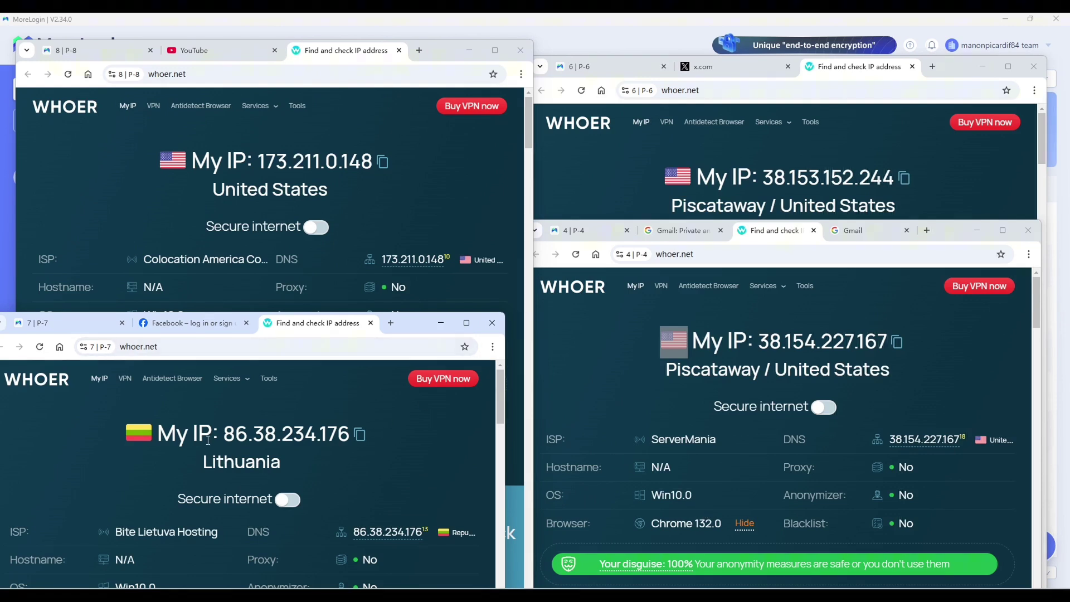
drag(222, 436, 350, 435)
drag(258, 161, 373, 161)
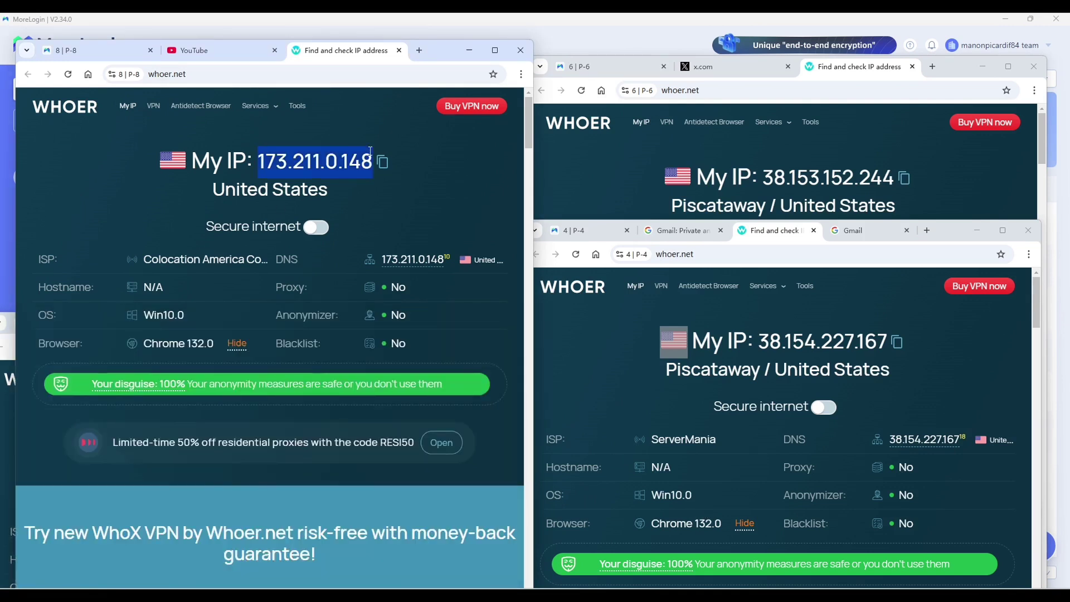
click(758, 341)
drag(758, 341, 889, 341)
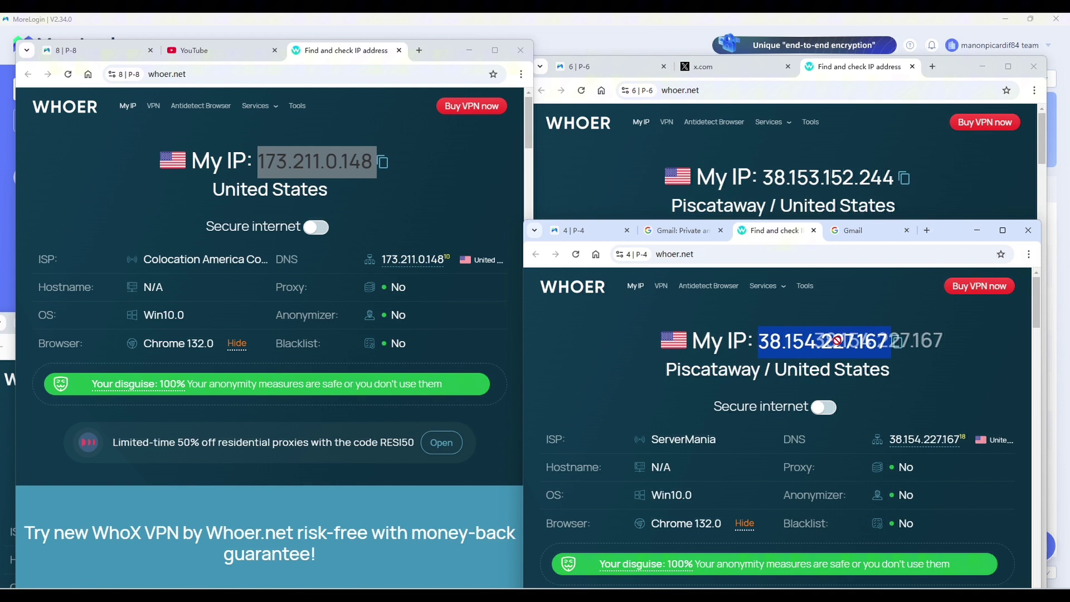
click(778, 370)
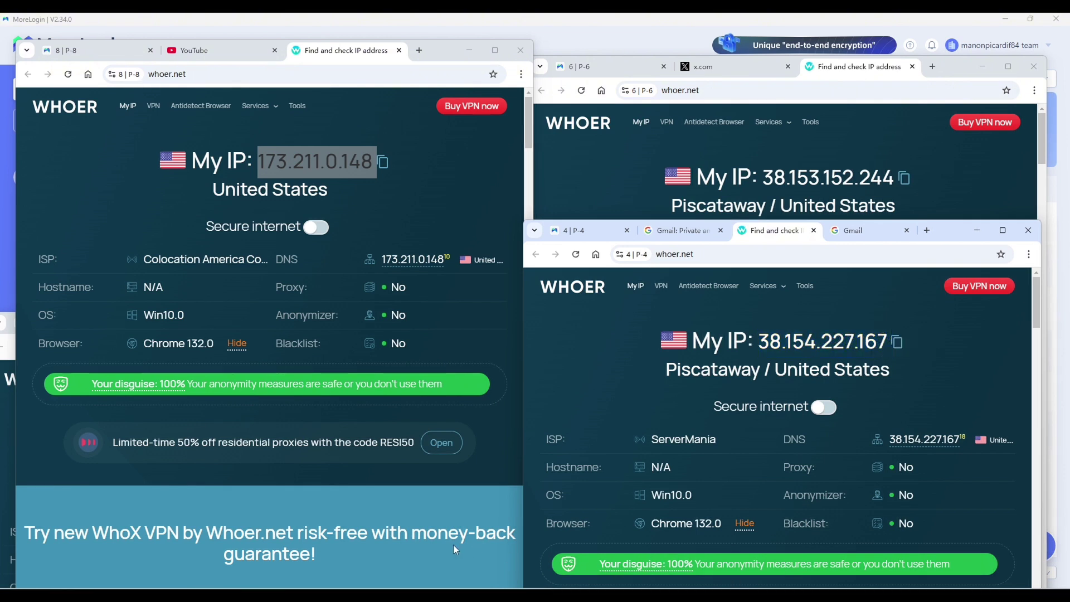
click(942, 187)
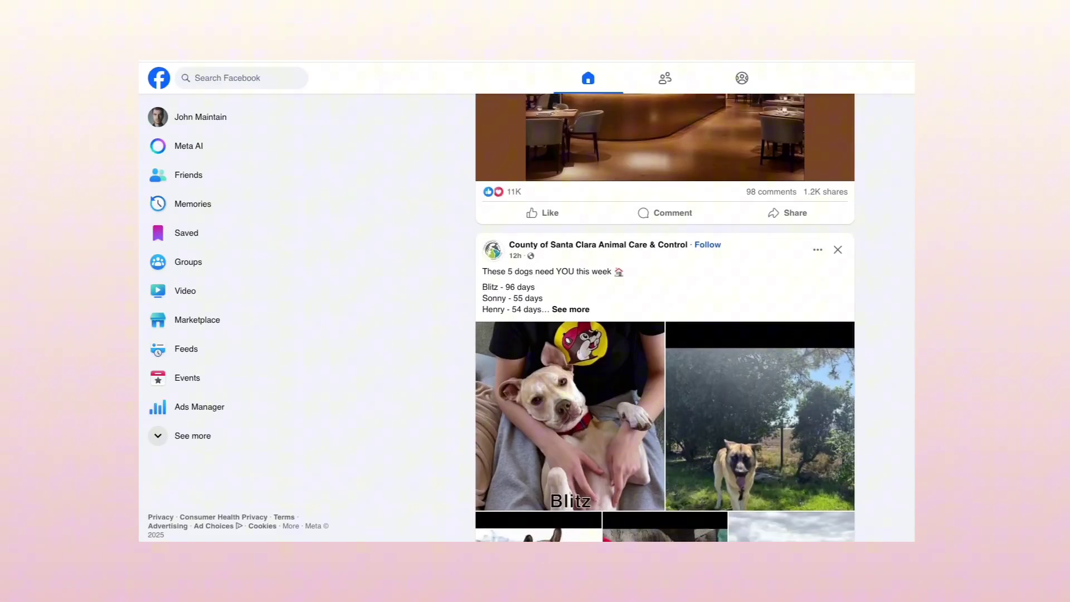
scroll(666, 334, down, 4)
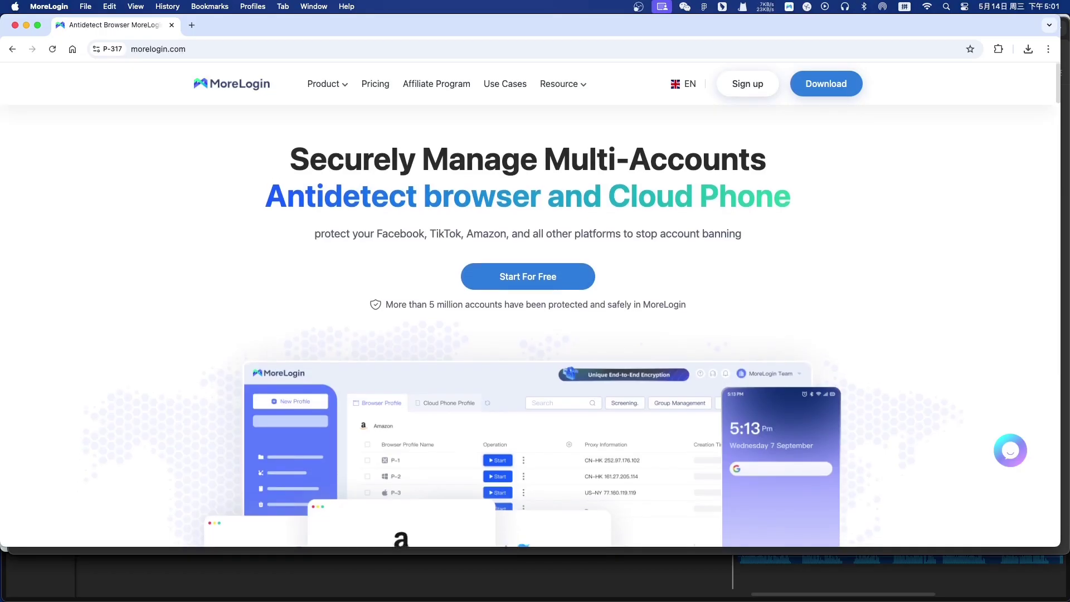
scroll(535, 335, down, 3)
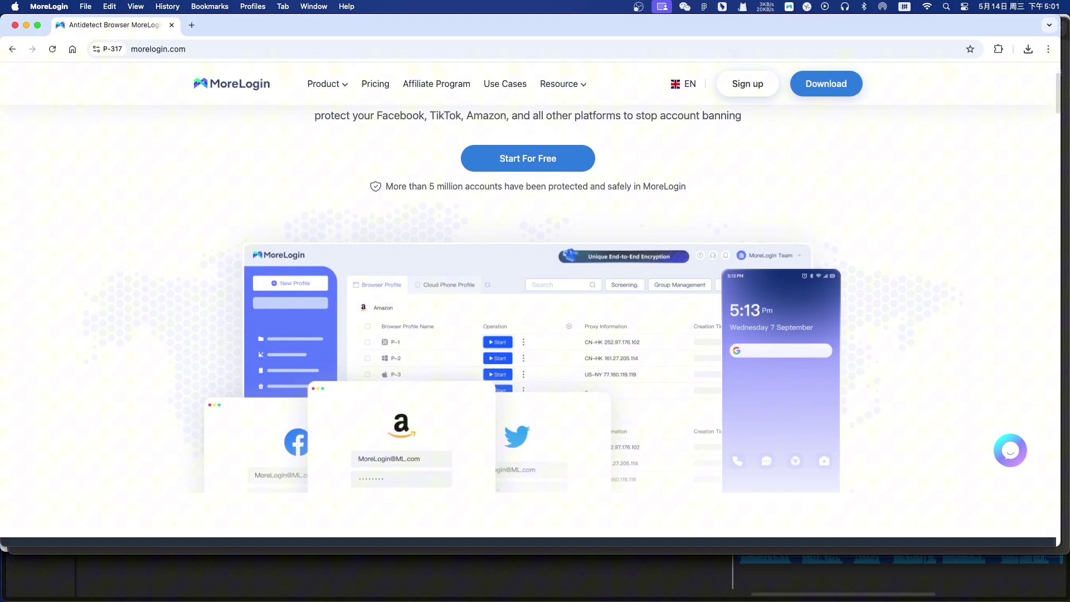
scroll(536, 335, down, 5)
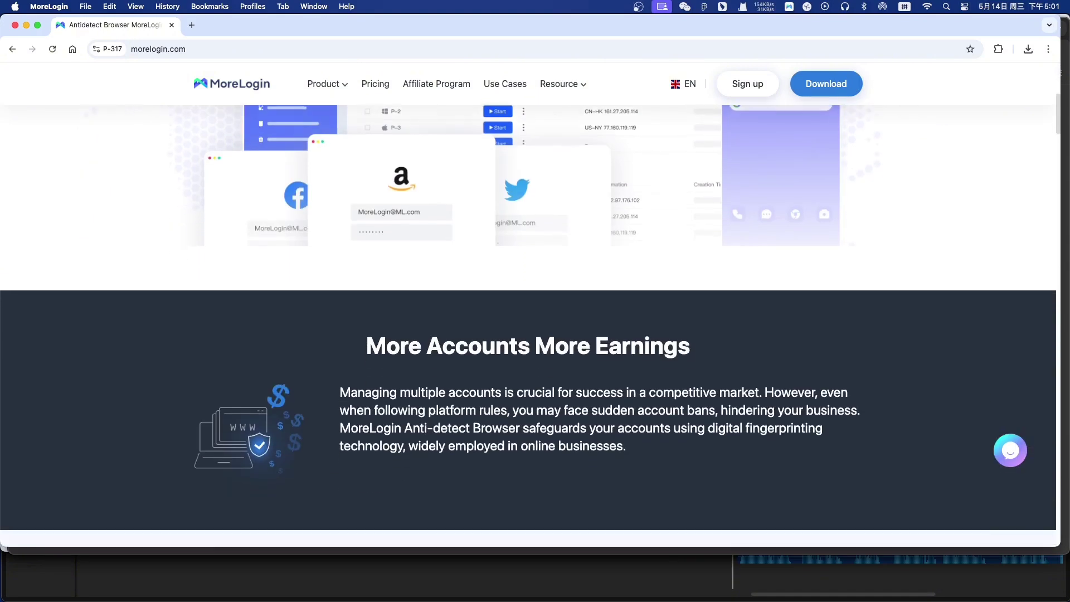
scroll(536, 334, down, 8)
scroll(535, 334, down, 8)
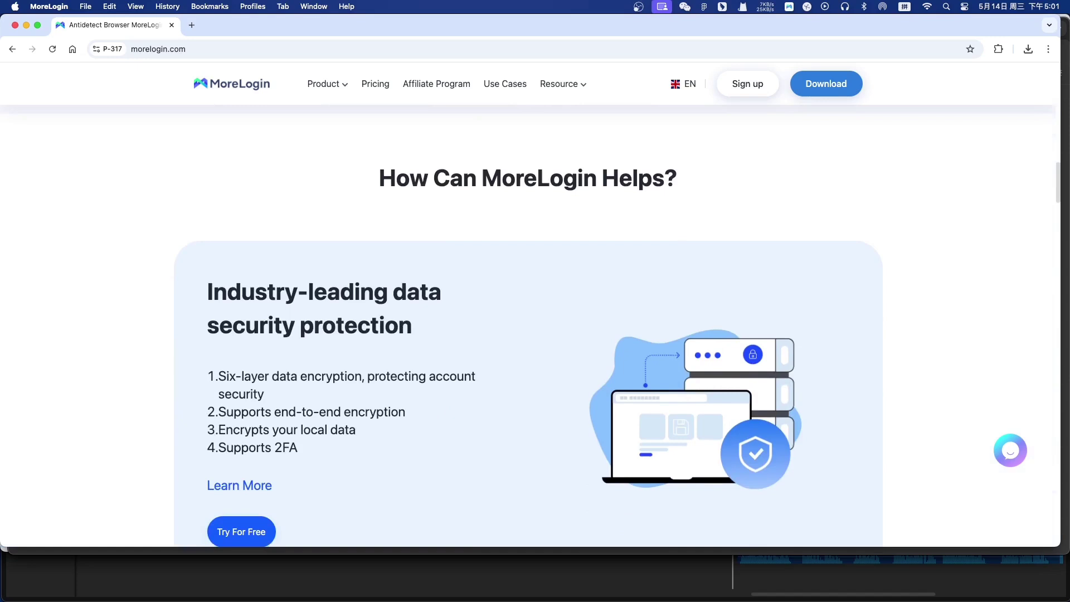
scroll(535, 335, down, 8)
scroll(703, 418, down, 7)
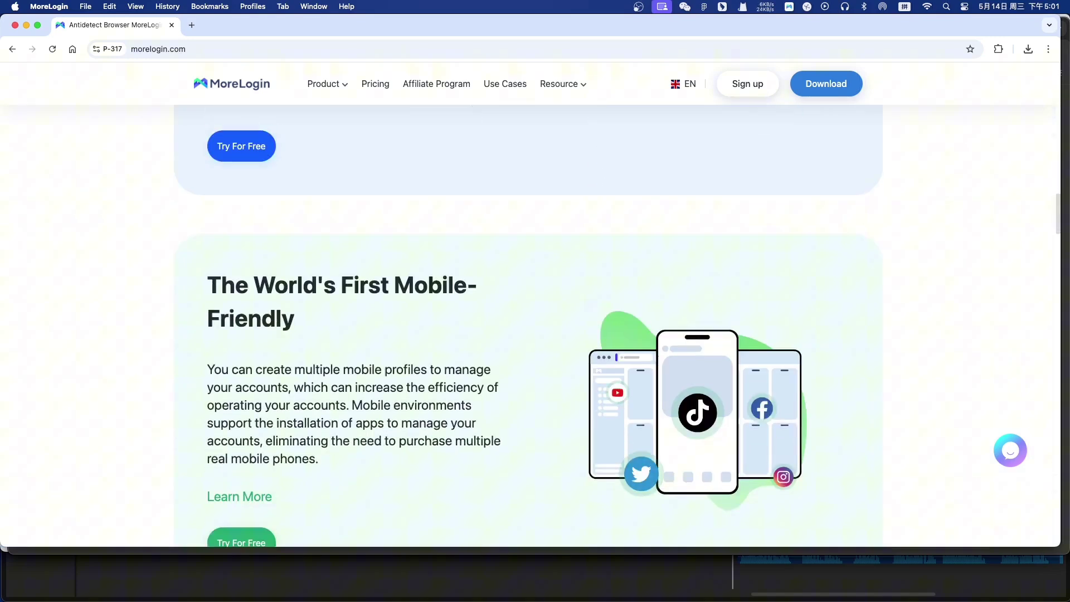
scroll(535, 334, down, 4)
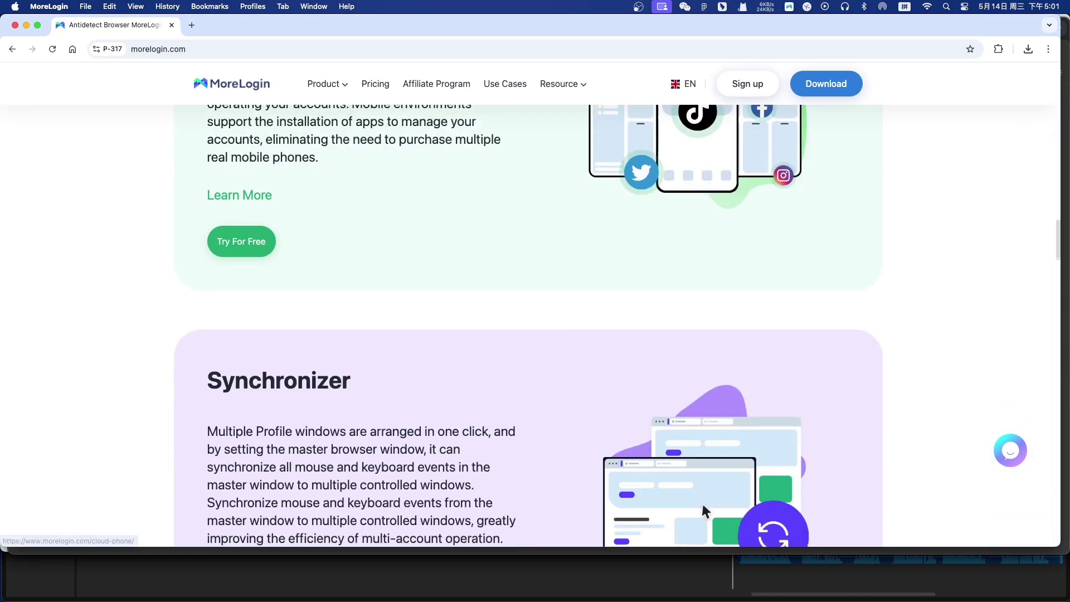
scroll(536, 334, down, 3)
scroll(535, 334, down, 2)
scroll(536, 335, down, 4)
scroll(701, 126, down, 4)
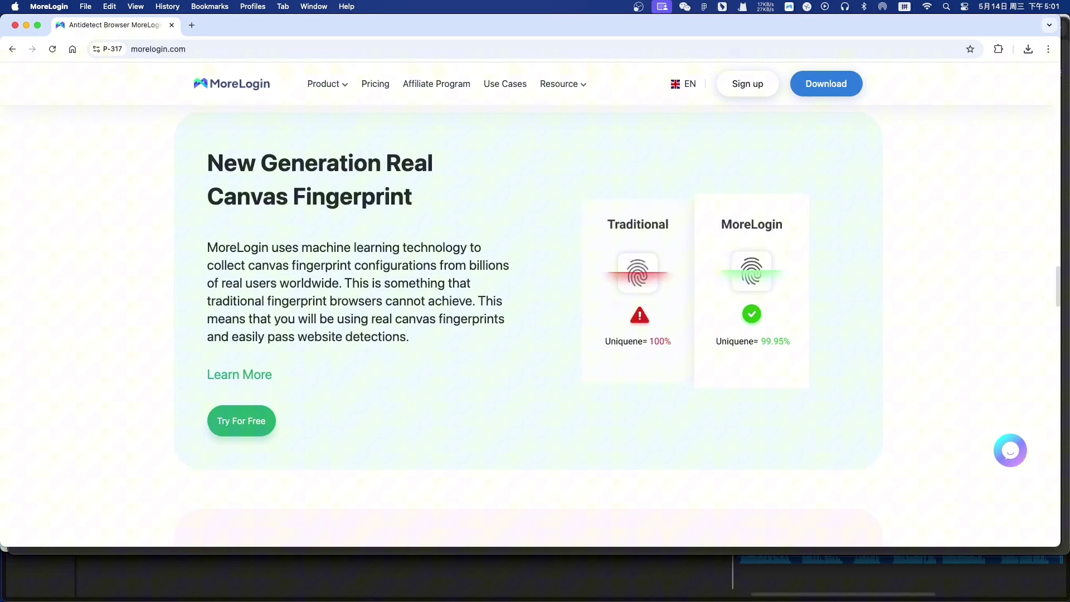
scroll(702, 126, down, 3)
scroll(701, 126, down, 3)
scroll(702, 127, down, 4)
scroll(536, 335, down, 4)
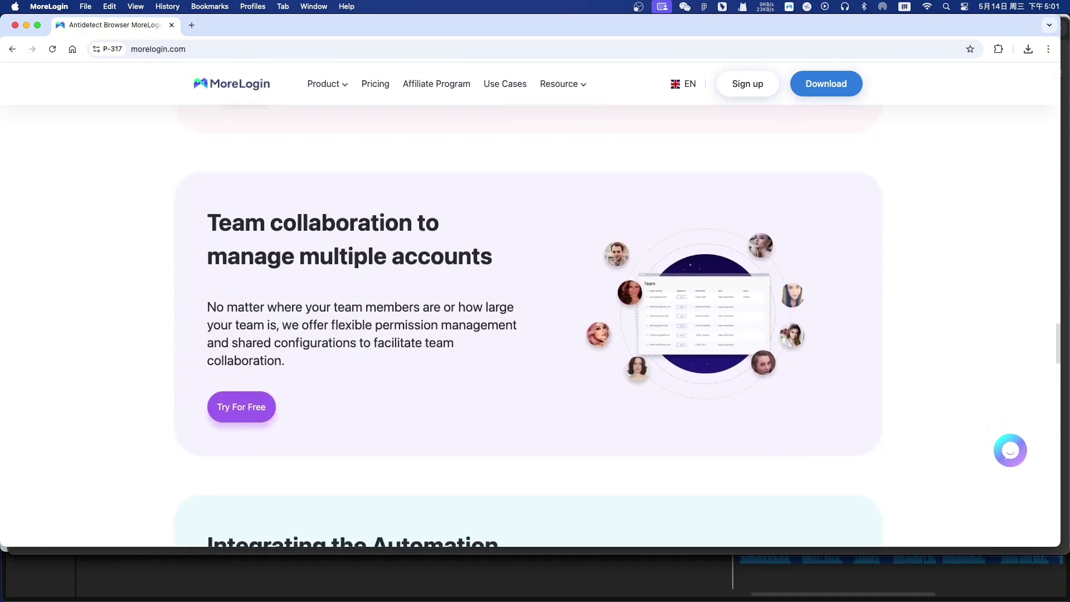
scroll(536, 334, down, 3)
scroll(535, 335, down, 3)
scroll(536, 335, down, 4)
scroll(536, 335, down, 3)
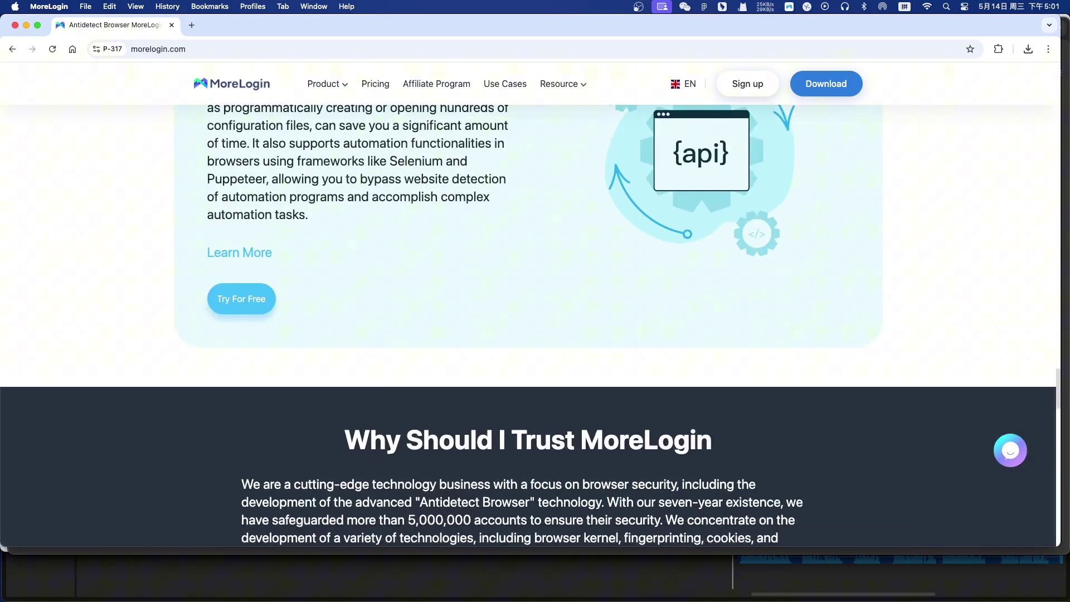
scroll(535, 335, down, 3)
scroll(535, 335, down, 2)
scroll(535, 335, down, 2)
scroll(536, 335, down, 2)
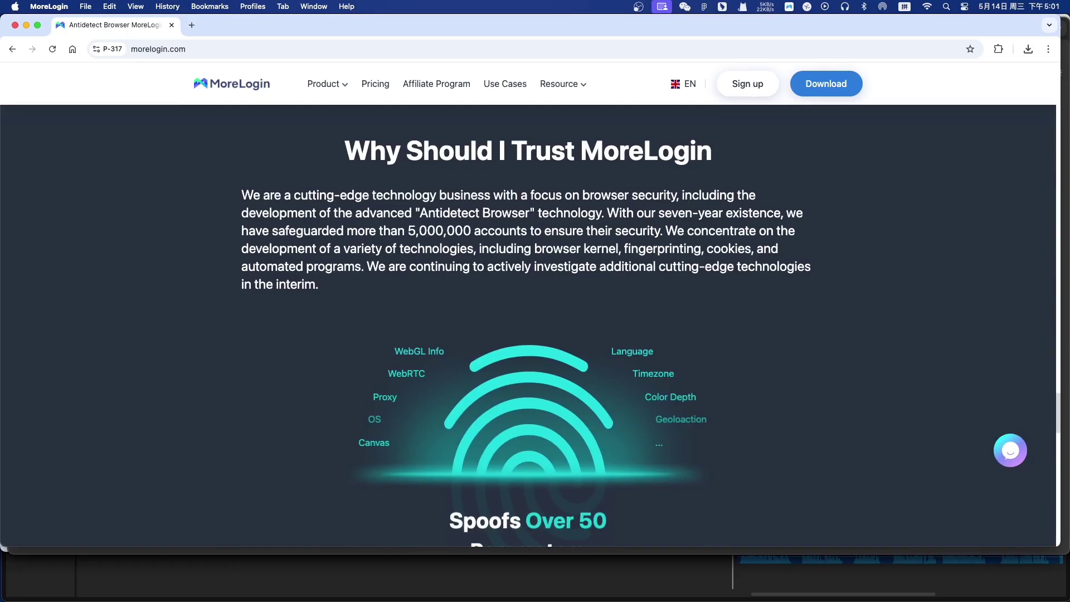